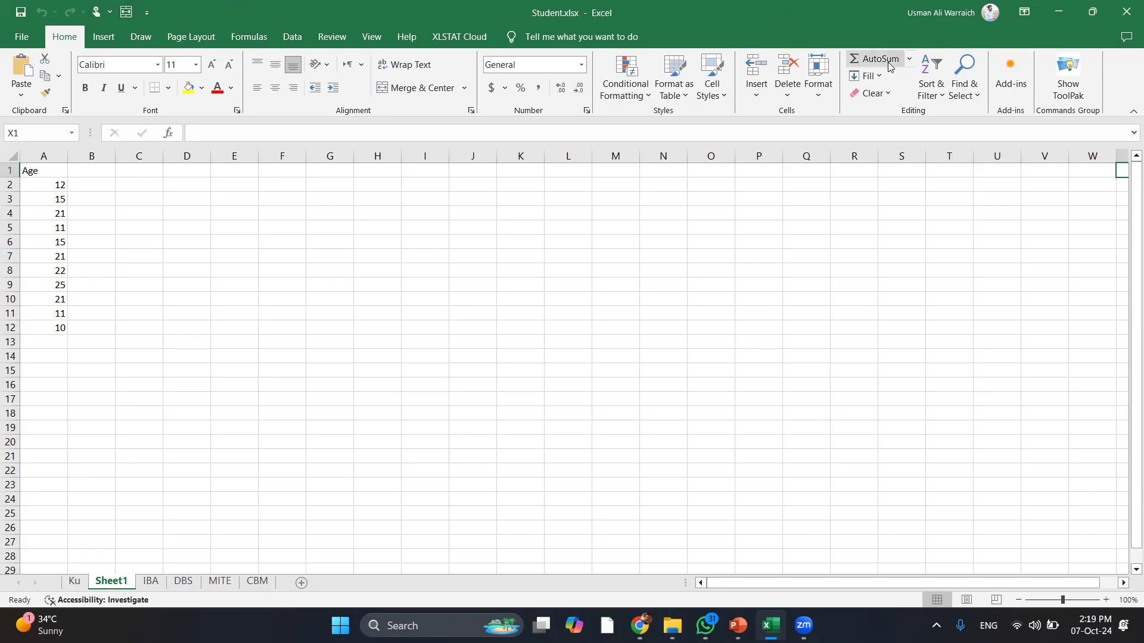
Insert the Mini Calendar add-in from My Add-ins onto Sheet1, showing October 2024
left_click(1008, 90)
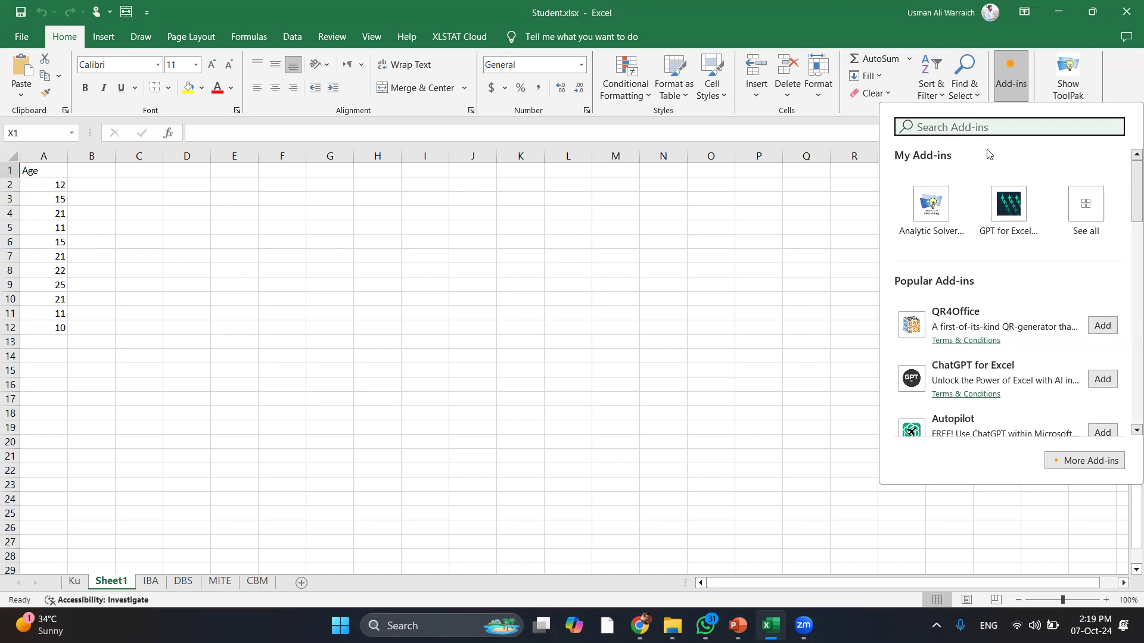
left_click(1095, 203)
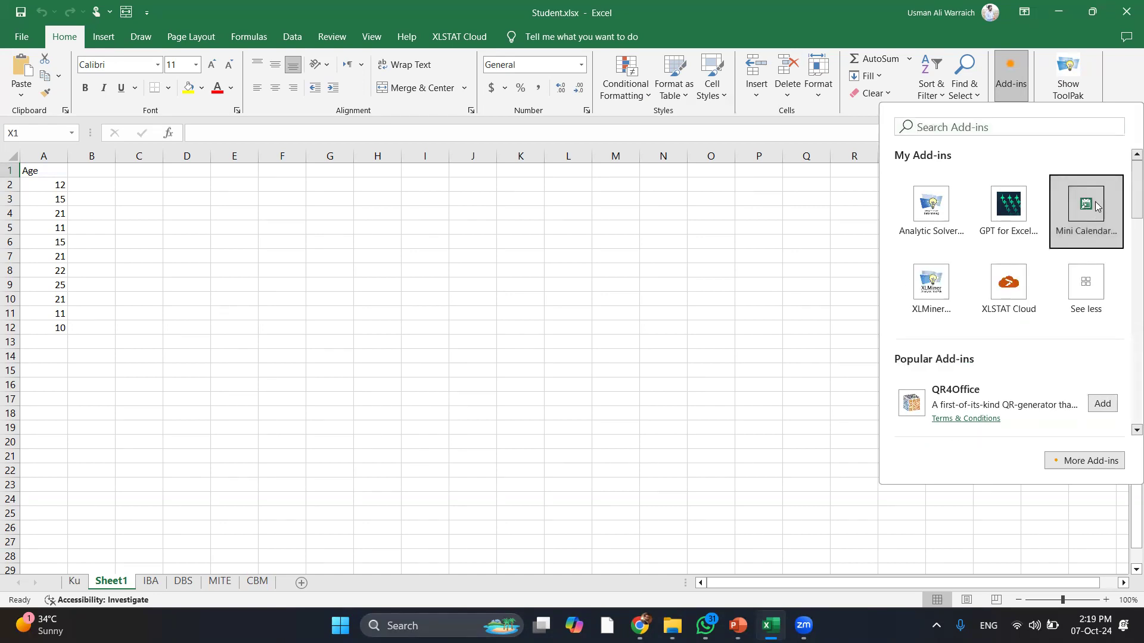
left_click(1094, 206)
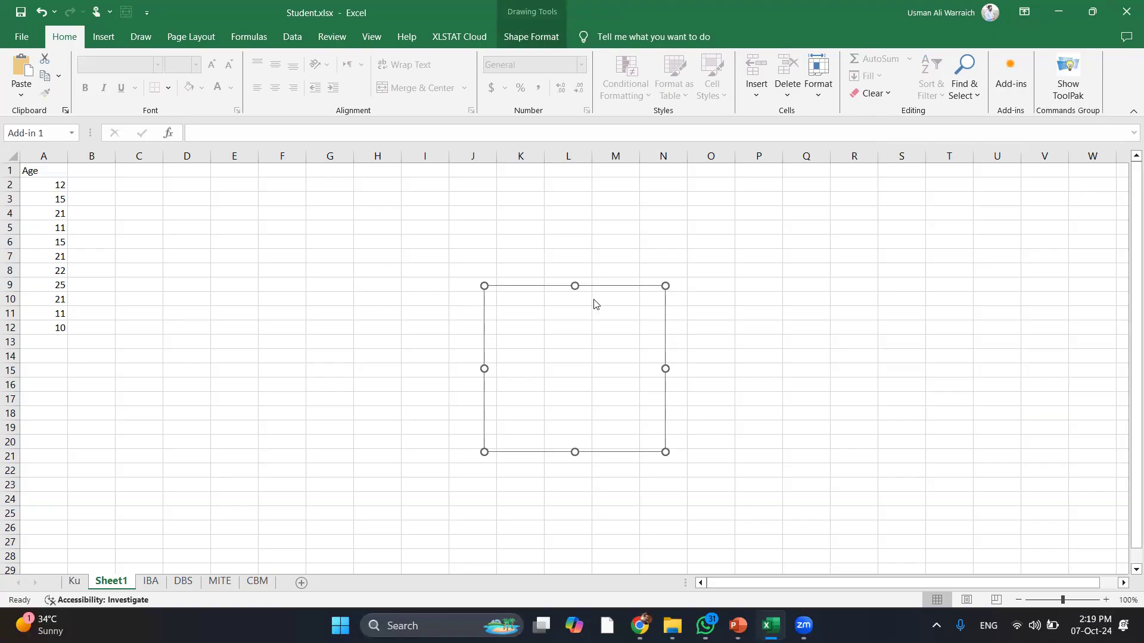
right_click(573, 293)
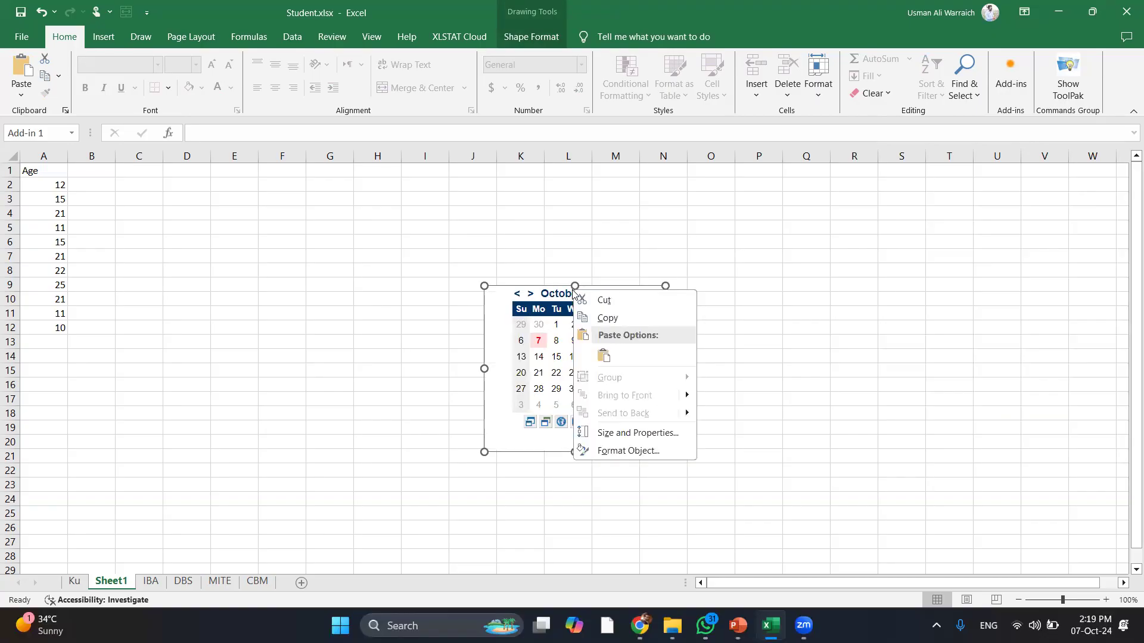
key("Escape")
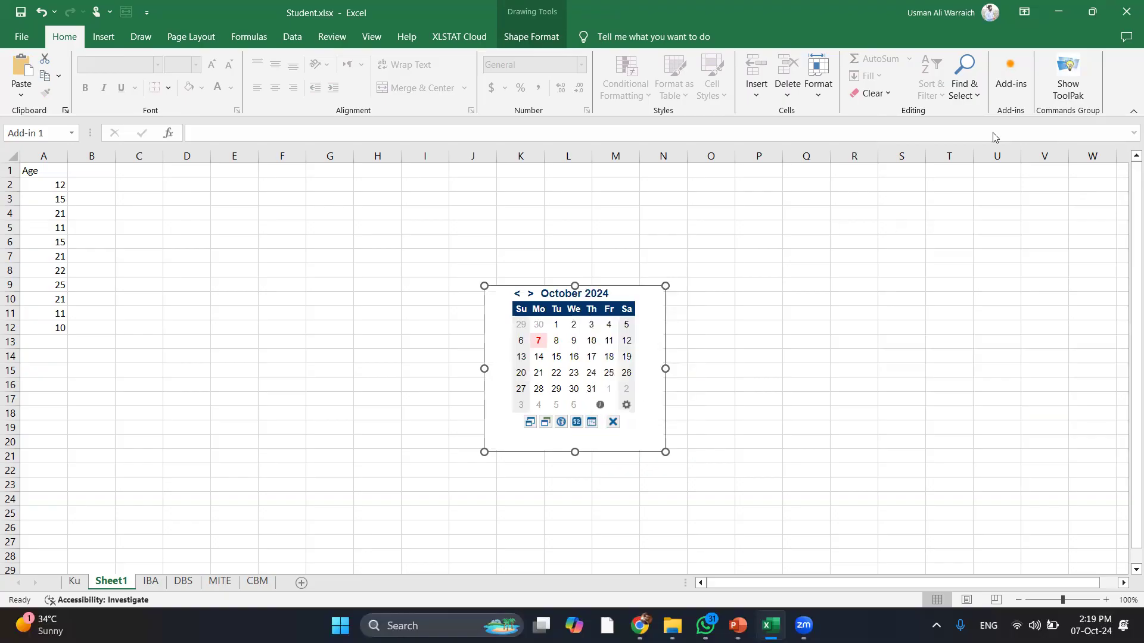
left_click(1011, 81)
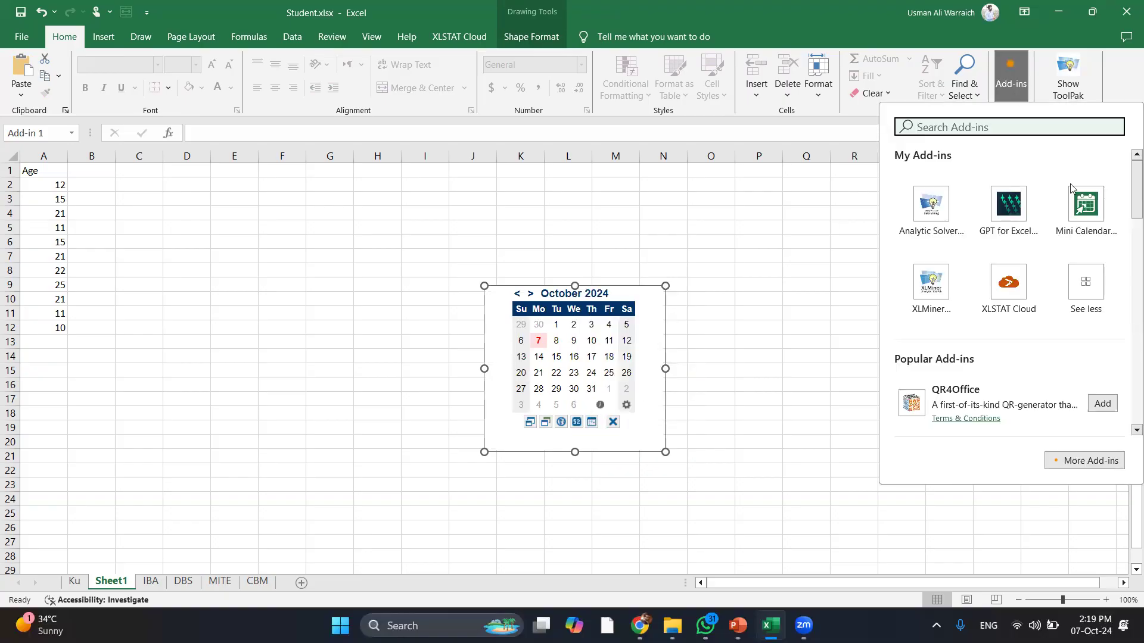
Launch the XLMiner Analysis ToolPak and search the add-ins list for 'analysis'
left_click(931, 314)
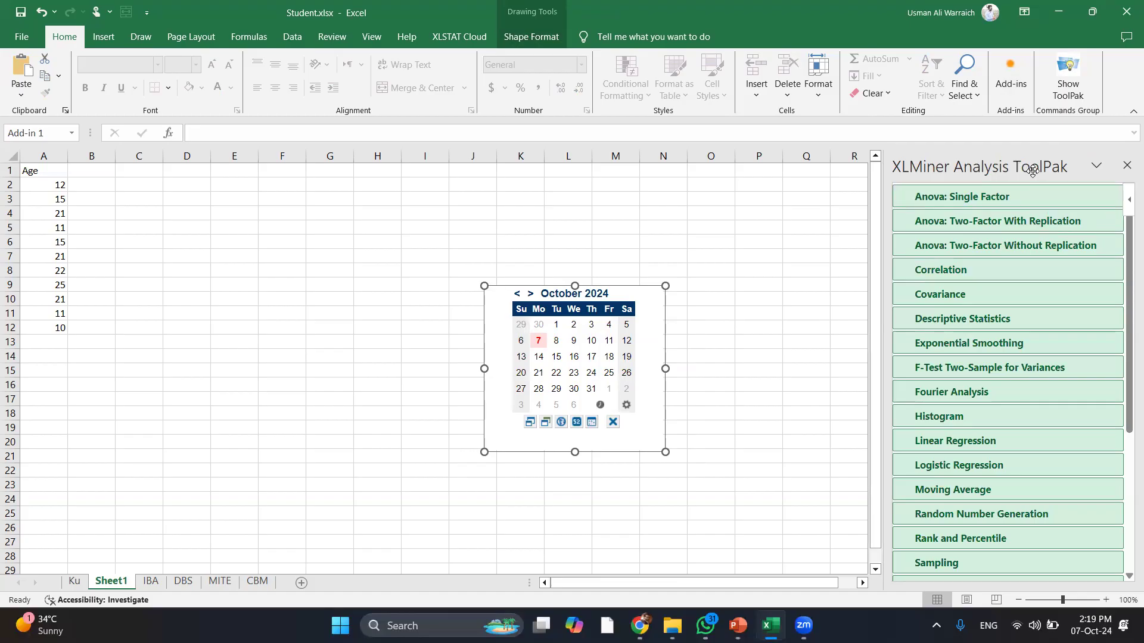
left_click(1005, 80)
type("anals")
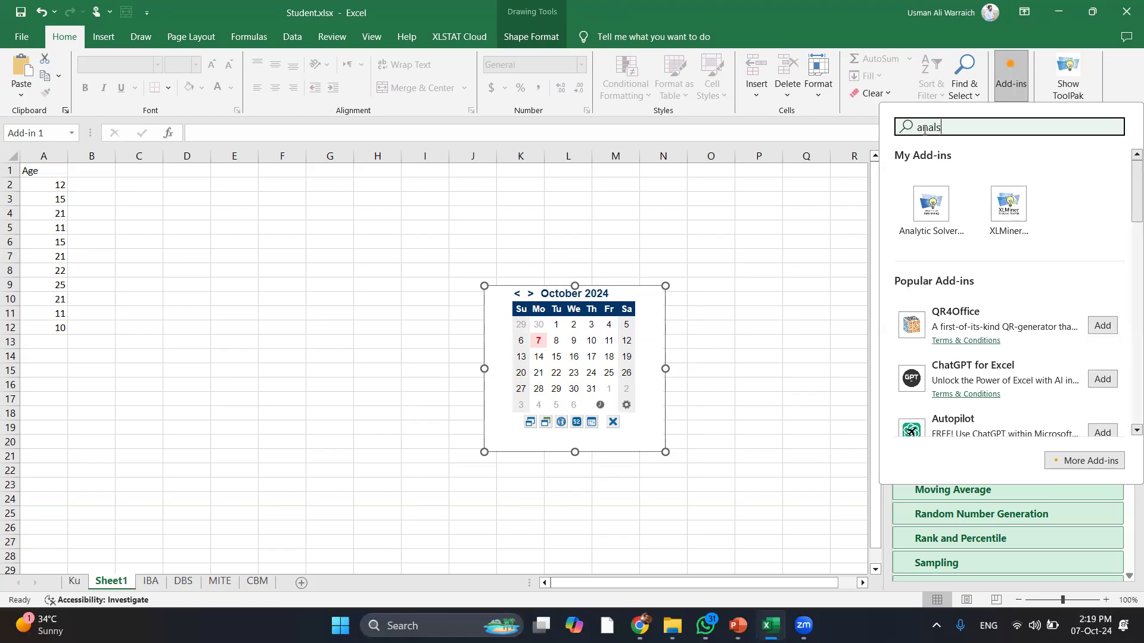
key("BackSpace")
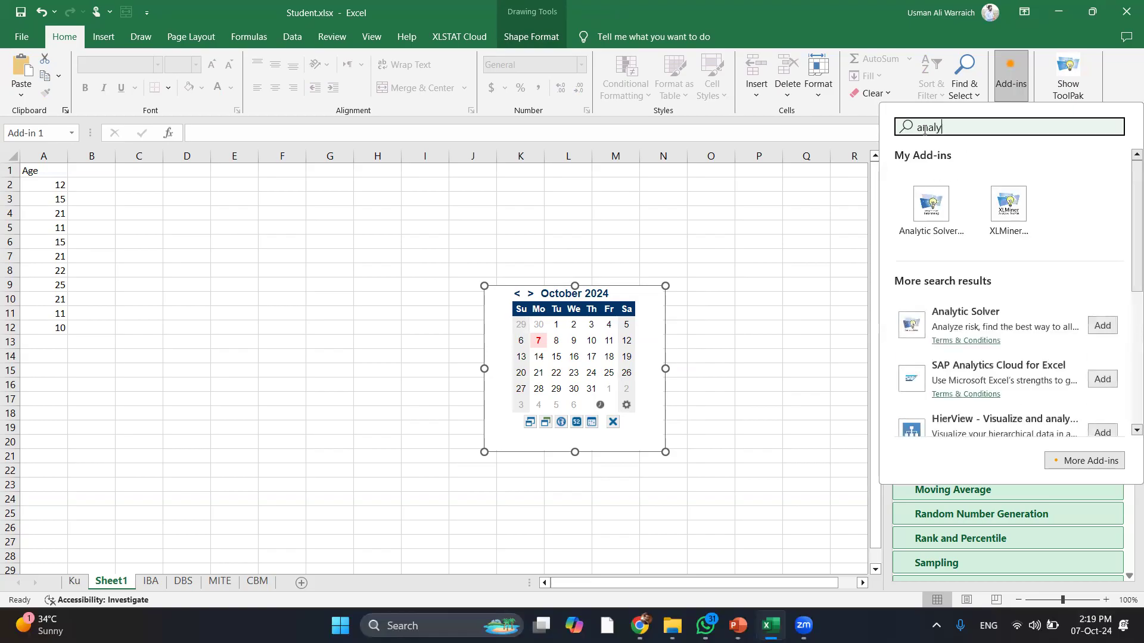
type("ysis")
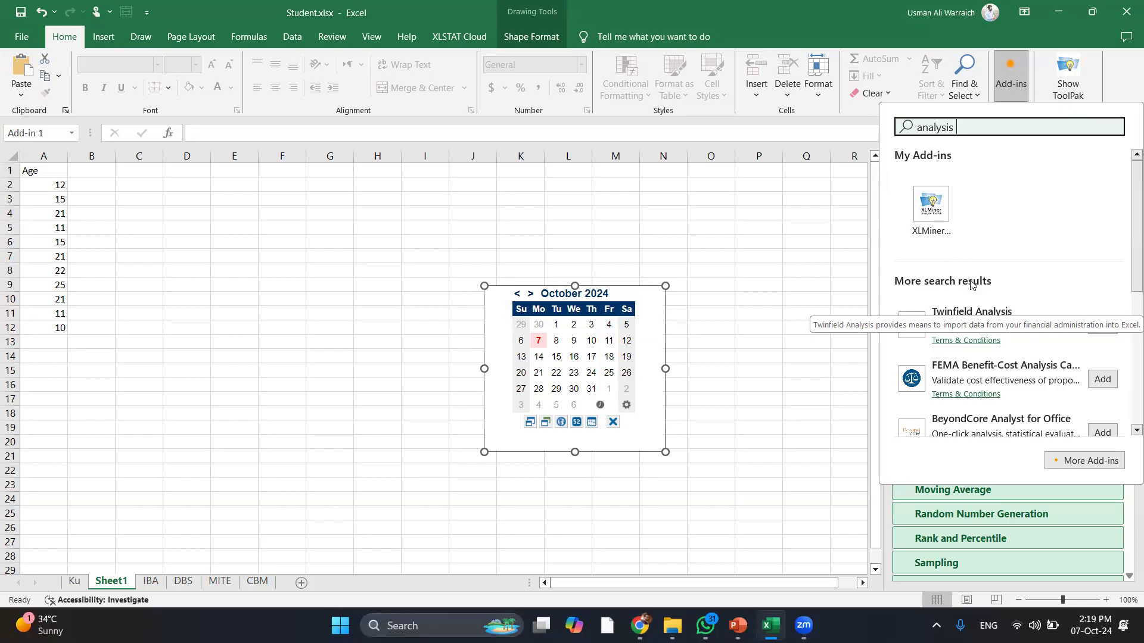
Close the add-ins list, then close and reopen the XLMiner Analysis ToolPak pane
left_click(763, 279)
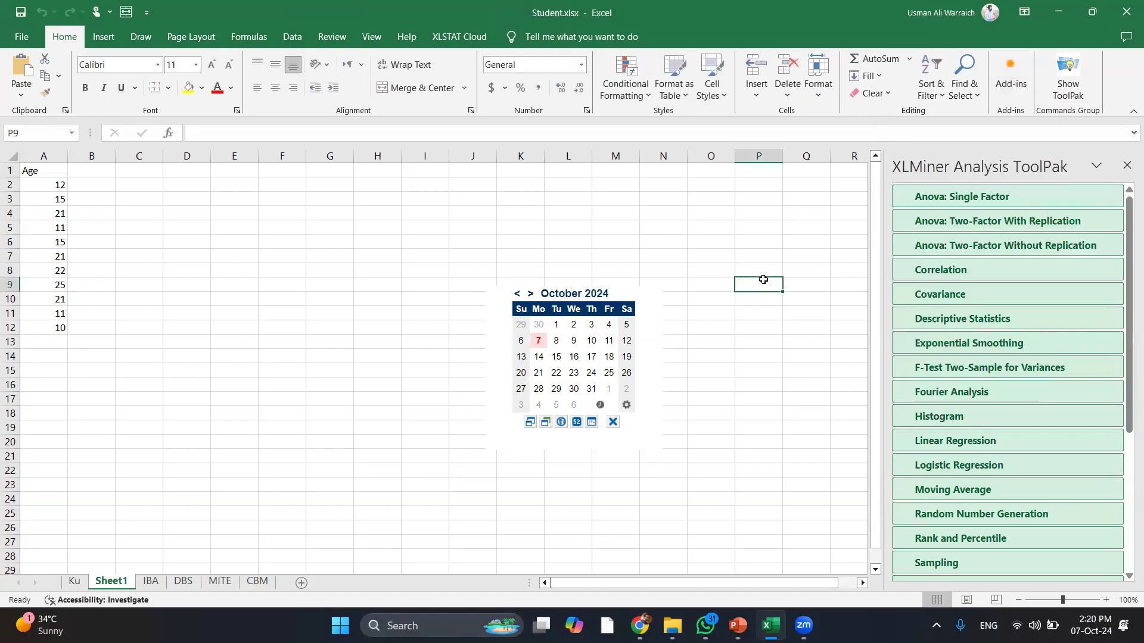
left_click(1127, 166)
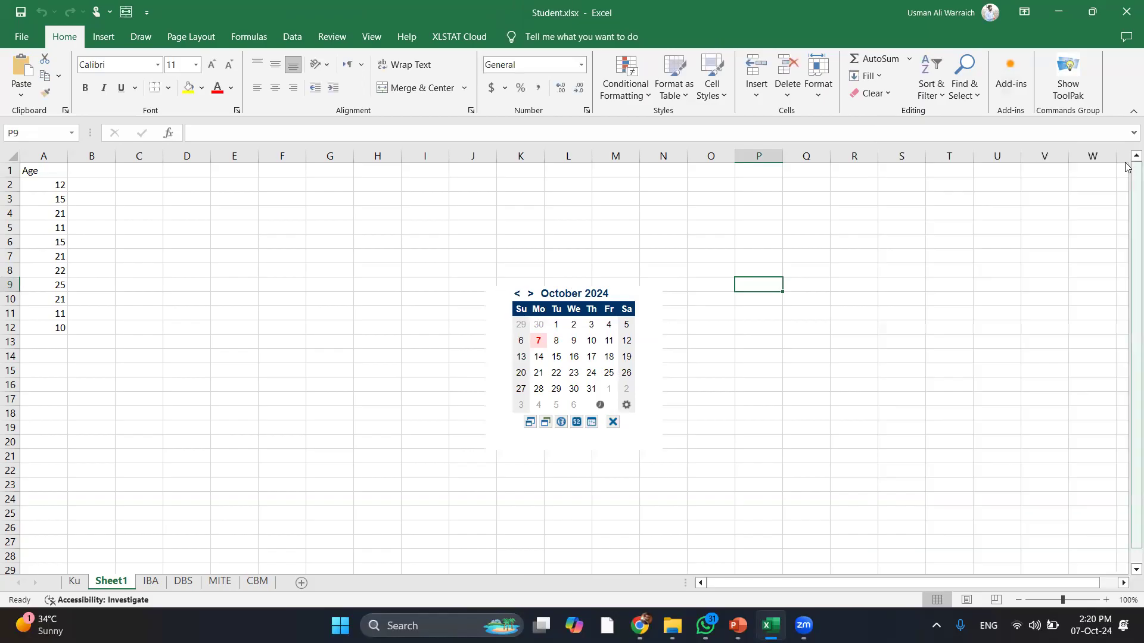
left_click(1072, 79)
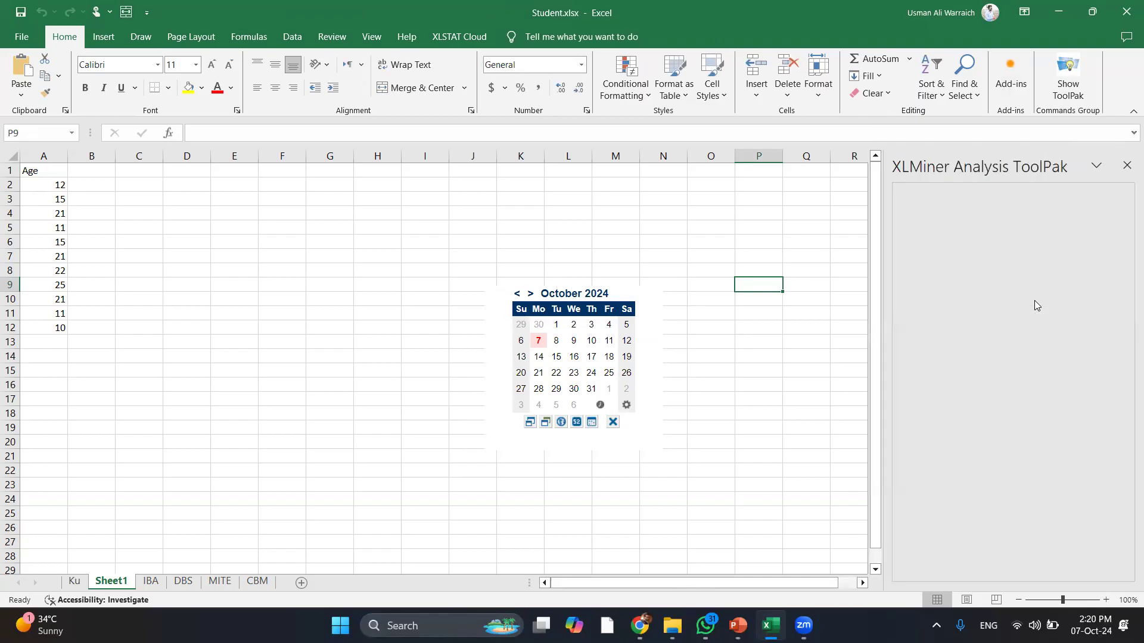
Delete the Mini Calendar object from Sheet1
left_click(589, 294)
right_click(590, 296)
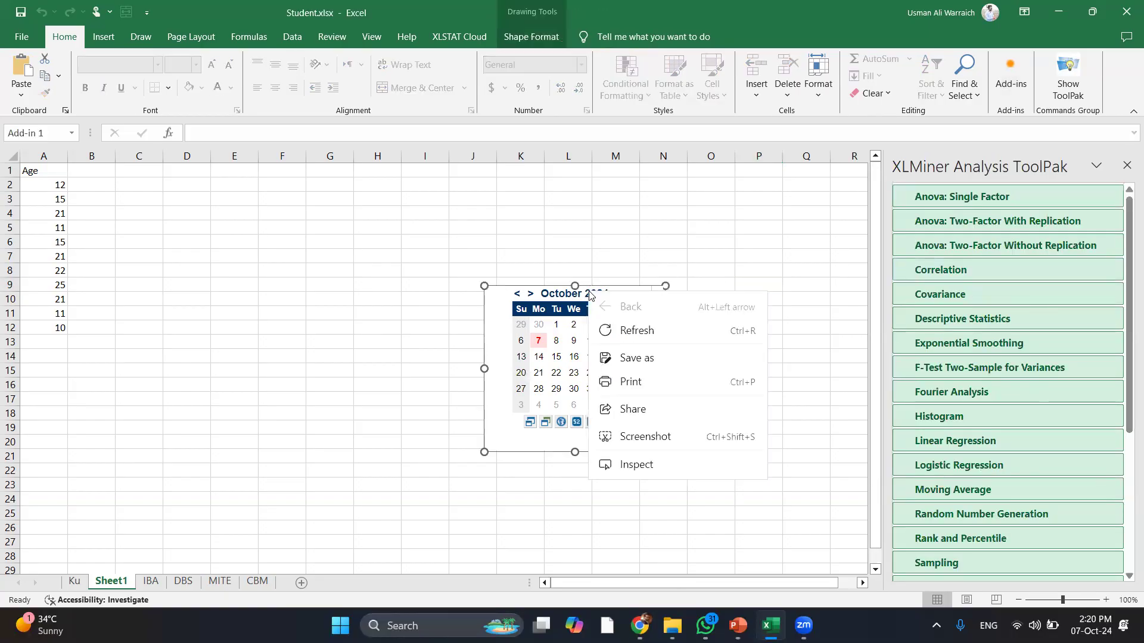
left_click(589, 292)
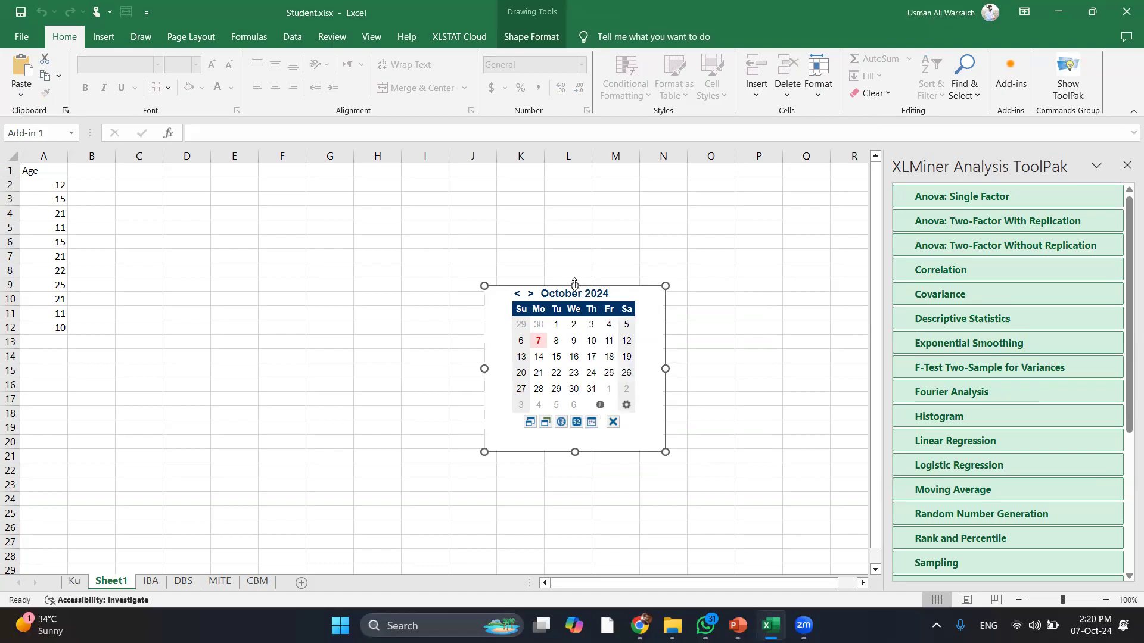
key("Delete")
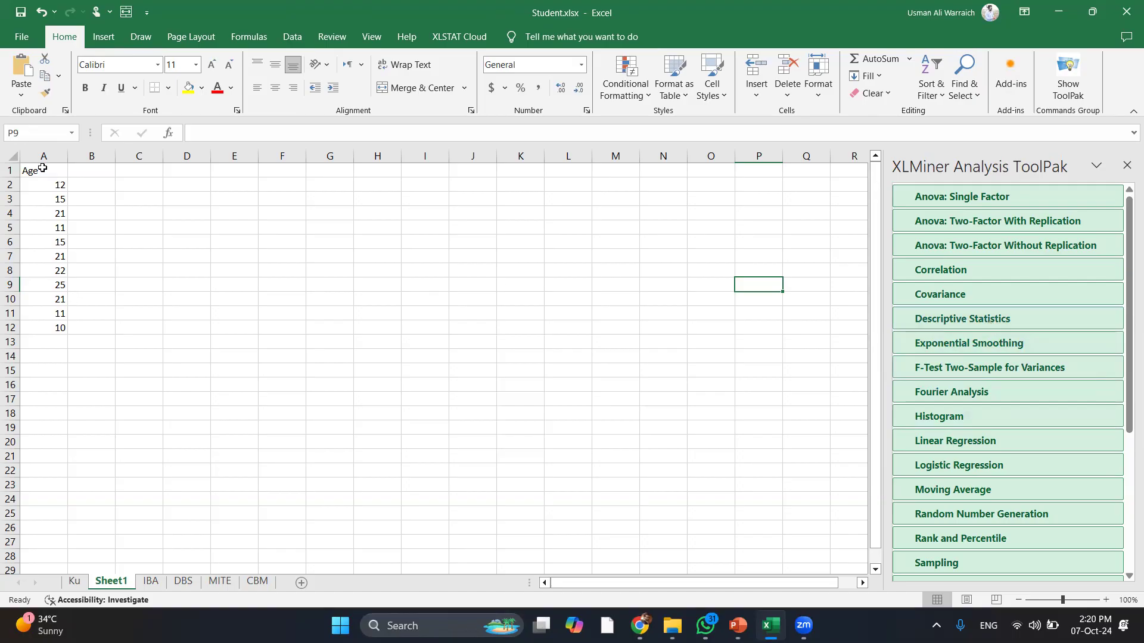
Open Descriptive Statistics with input range a1:12 and Labels in First Row kept checked
left_click(225, 202)
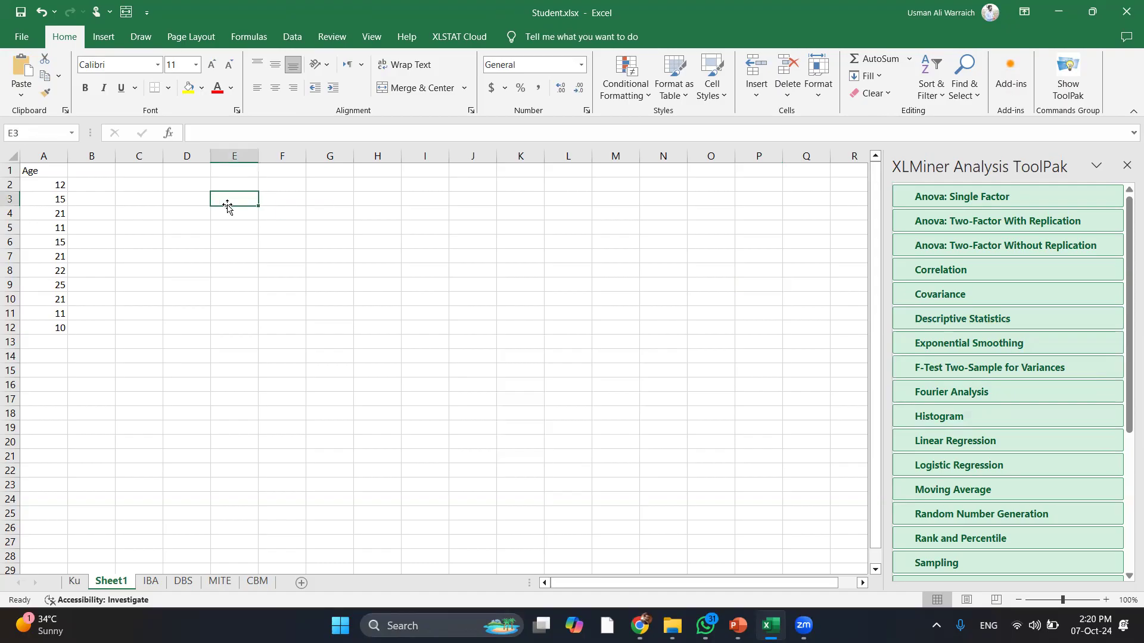
left_click(974, 327)
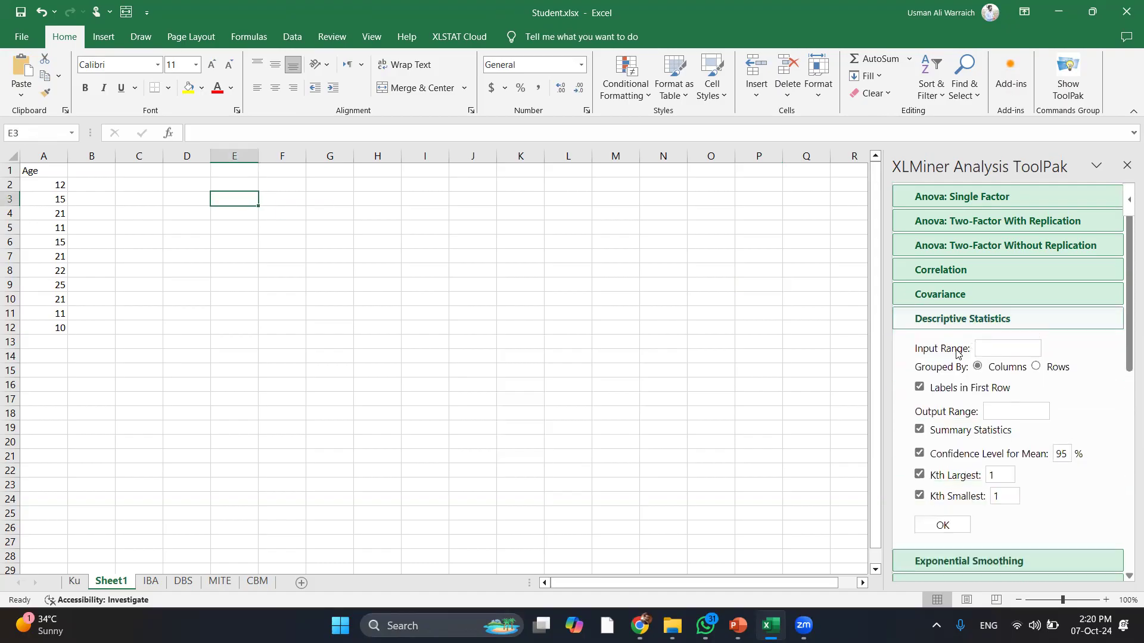
left_click(1014, 348)
type("a1:12")
left_click(920, 388)
left_click(920, 388)
Set output range d1, run it, then fix the input range and dismiss the invalid-range error
left_click(1002, 411)
type("d1")
left_click(942, 526)
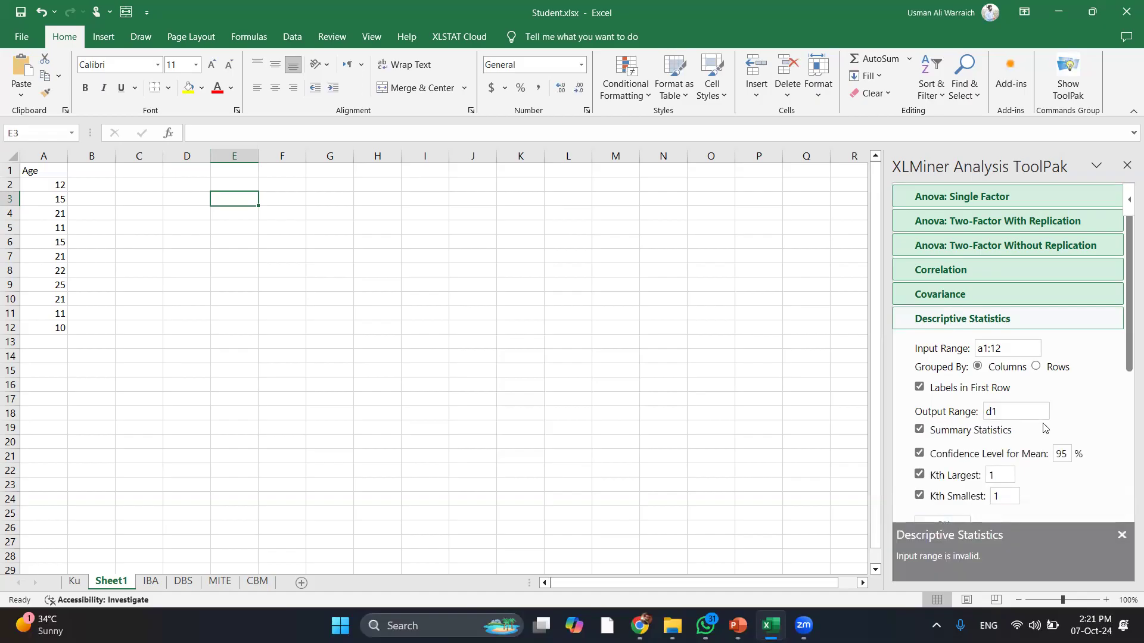
left_click(1021, 350)
type("a")
left_click(1121, 536)
Run Descriptive Statistics and autofit column D to the statistic labels
left_click(923, 533)
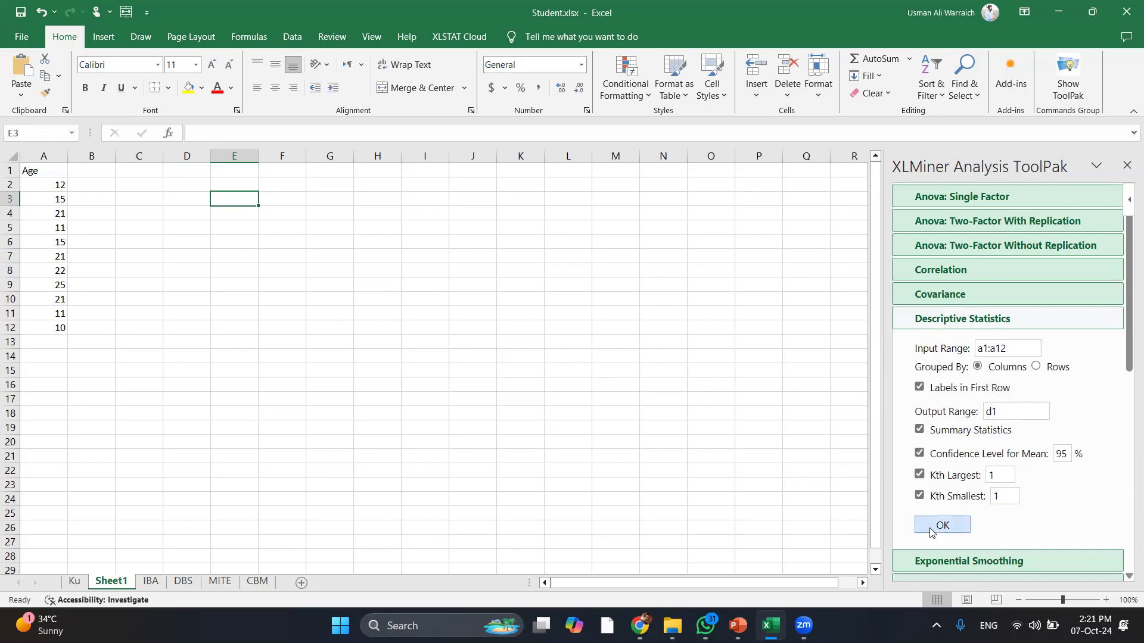
double_click(210, 156)
left_click(225, 171)
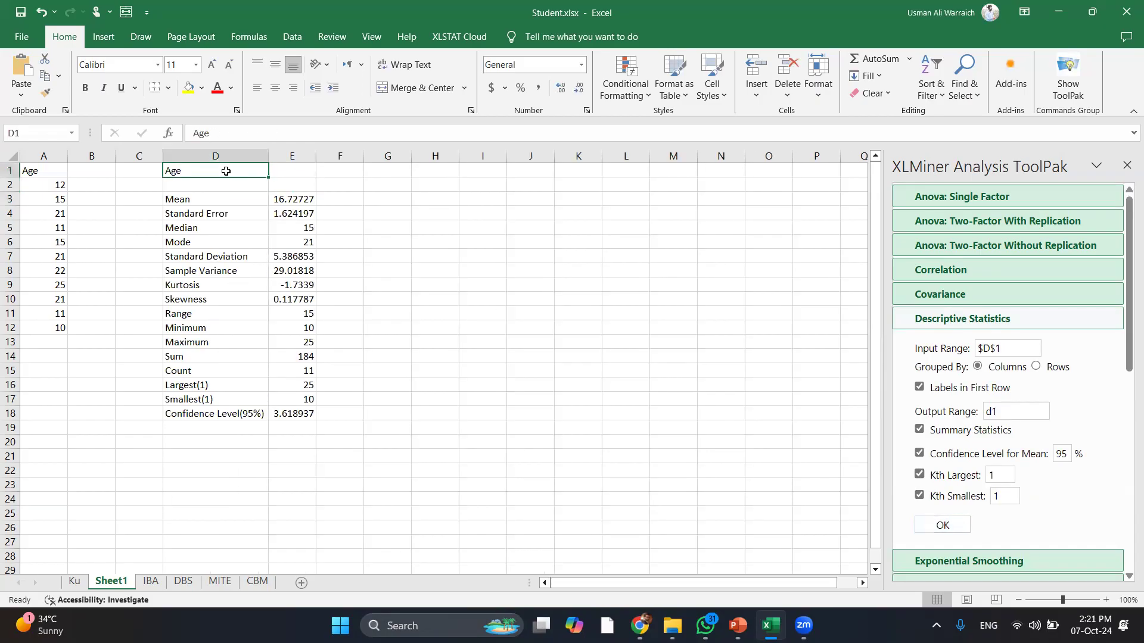
Browse the Age results in D1:E18, then collapse the Descriptive Statistics settings
key("Down")
key("Down")
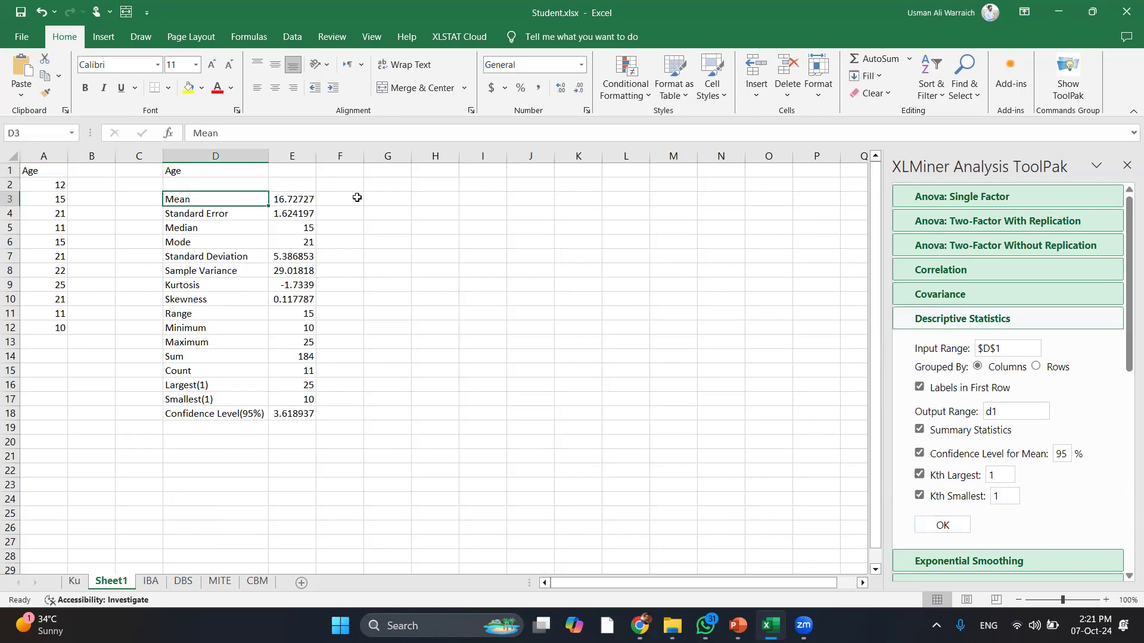
key("Right")
key("Down")
key("Down")
key("Left")
key("Up")
key("Up")
key("Up")
key("Up")
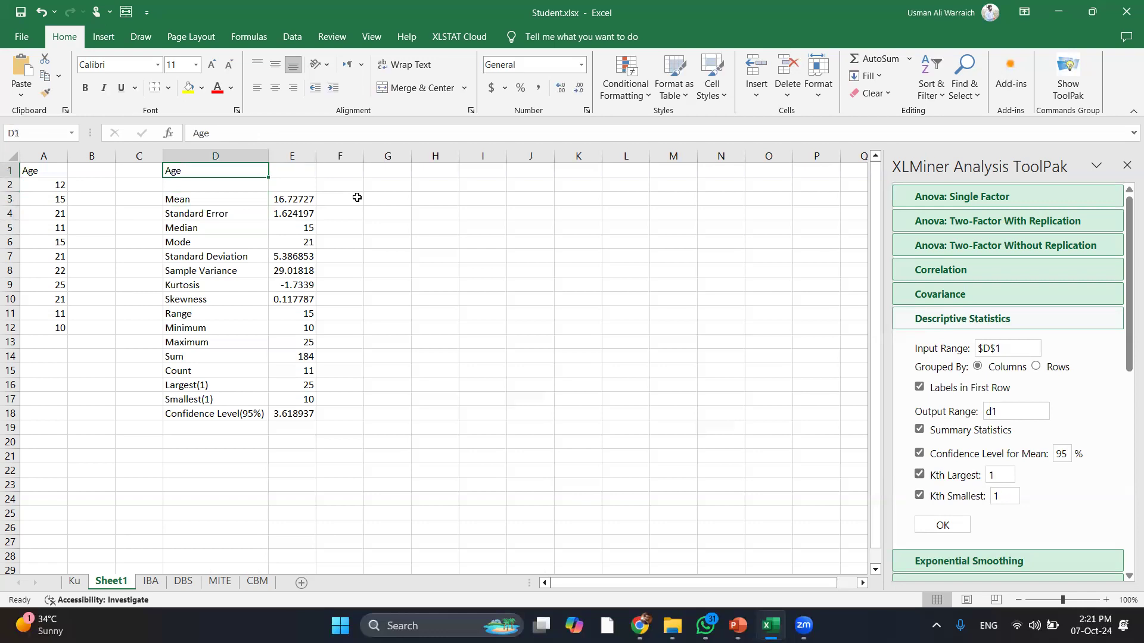
key("Down")
key("Down")
key("Down")
key("Down")
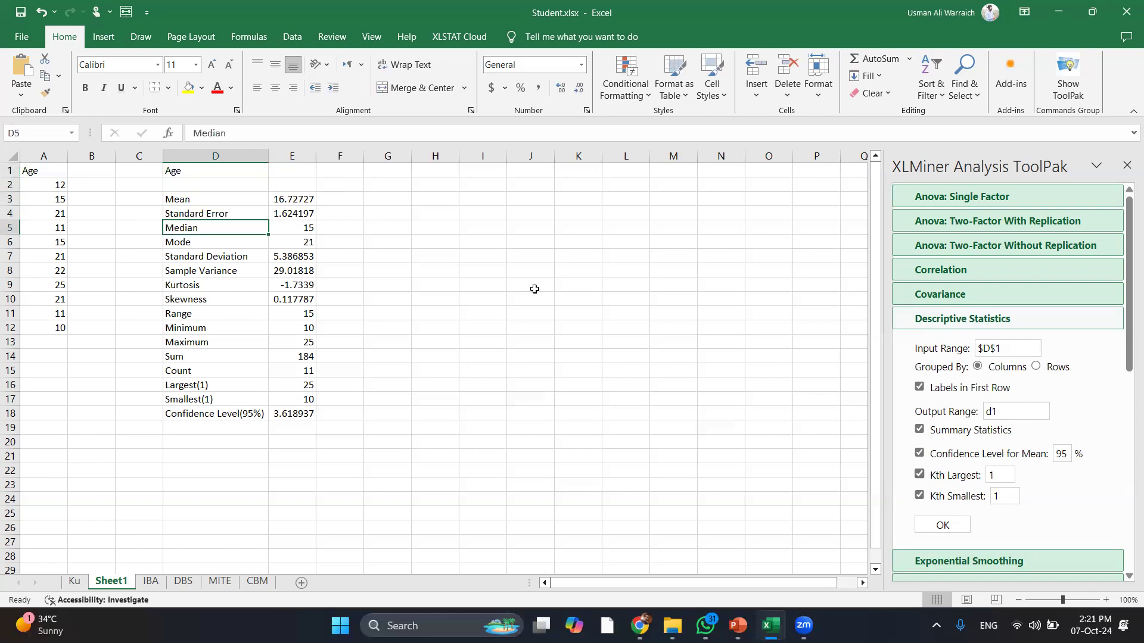
left_click(434, 200)
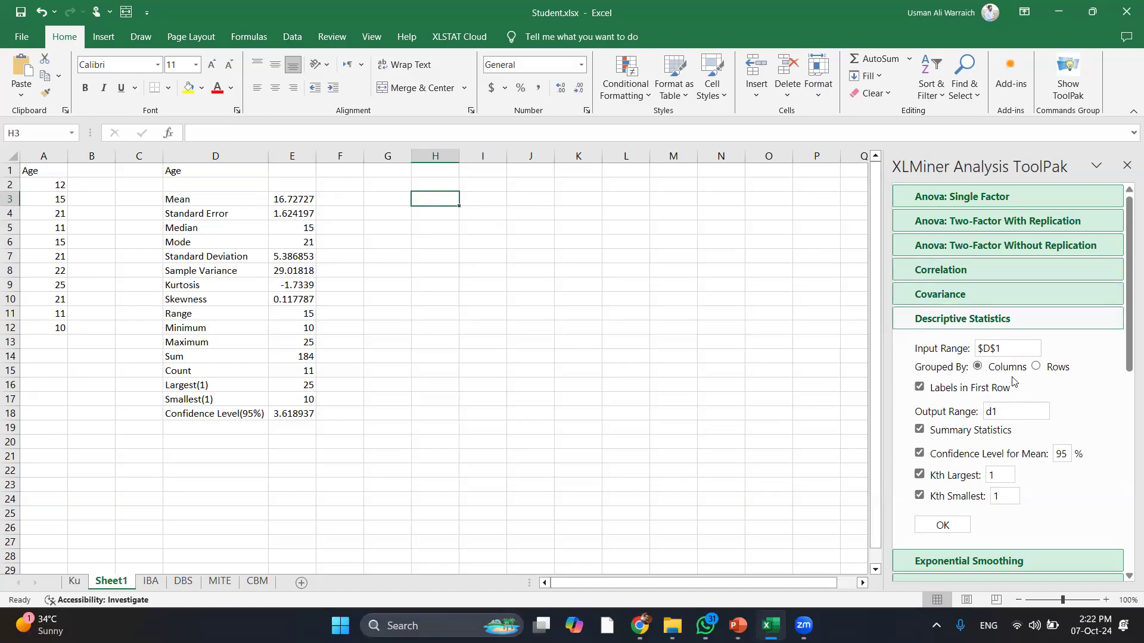
left_click(989, 327)
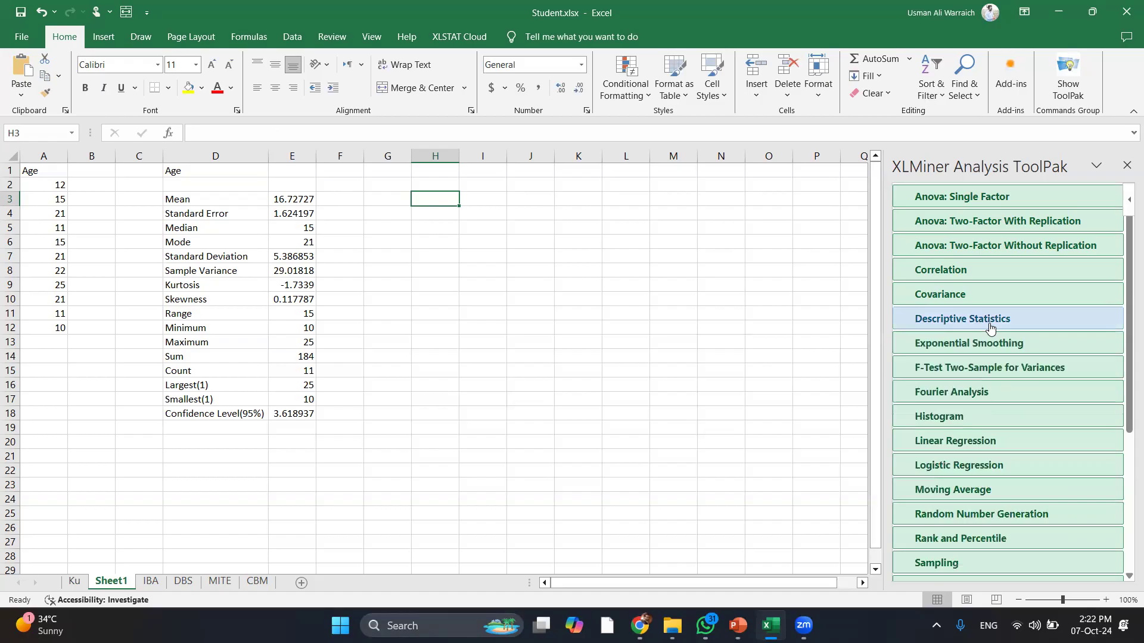
Reopen Descriptive Statistics and select the current input range entry
left_click(990, 327)
left_click(1009, 350)
left_click_drag(1010, 350, 934, 353)
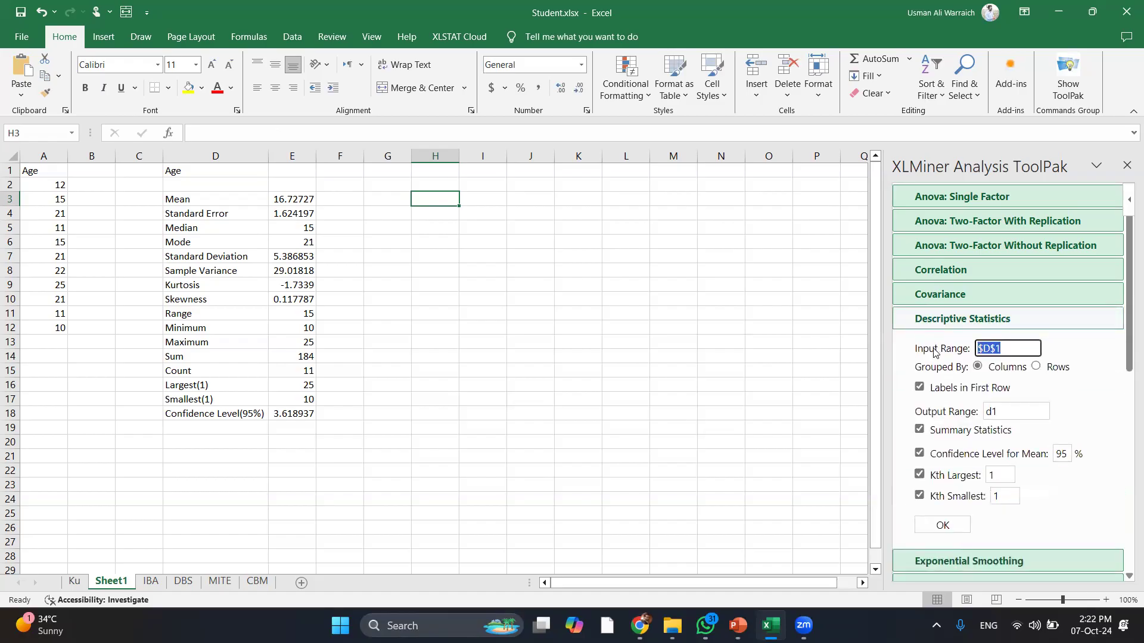
Move the Age values from A2:A12 up into A1:A11 and clear the input range box
left_click(32, 177)
key("Down")
key("shift+Down")
key("shift+Down")
key("shift+Down")
key("shift+Down")
key("shift+Down")
key("shift+Down")
key("shift+Down")
key("shift+Down")
key("shift+Down")
key("shift+Down")
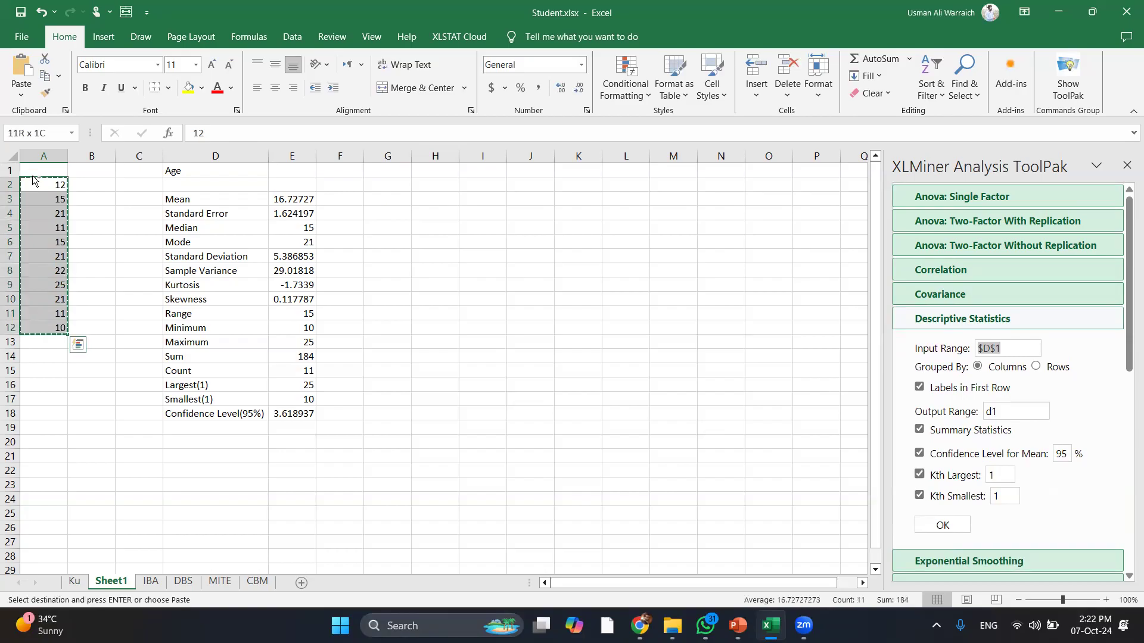
left_click_drag(33, 180, 32, 176)
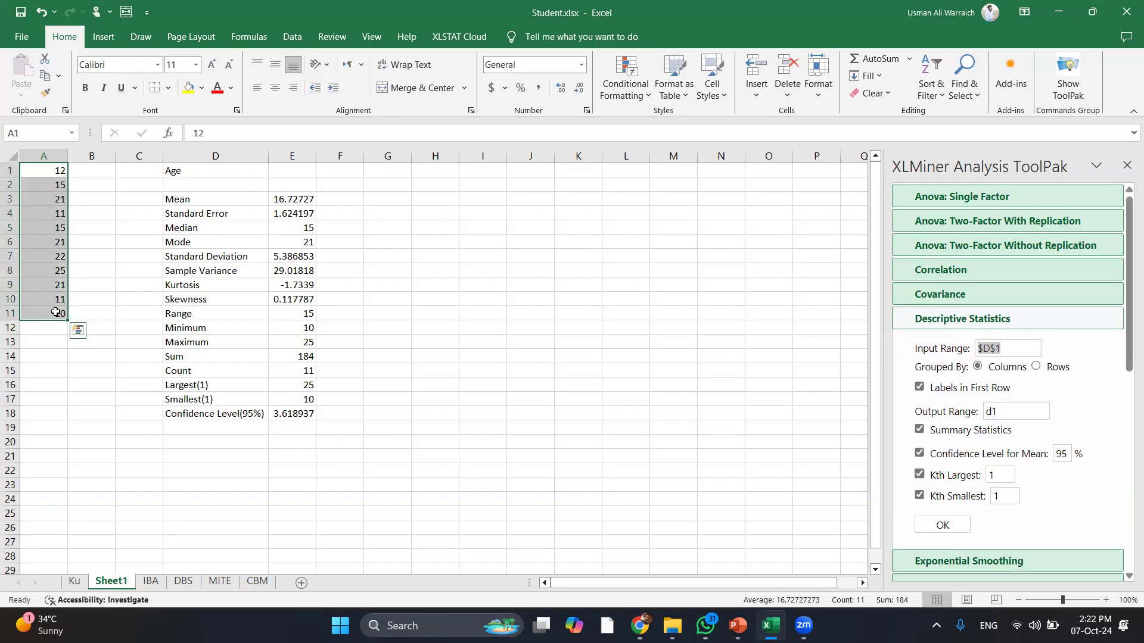
left_click(1006, 350)
key("BackSpace")
key("BackSpace")
key("BackSpace")
key("BackSpace")
Run Descriptive Statistics on a1:a11 with output range k1, then pick A1 as the next output
type("a")
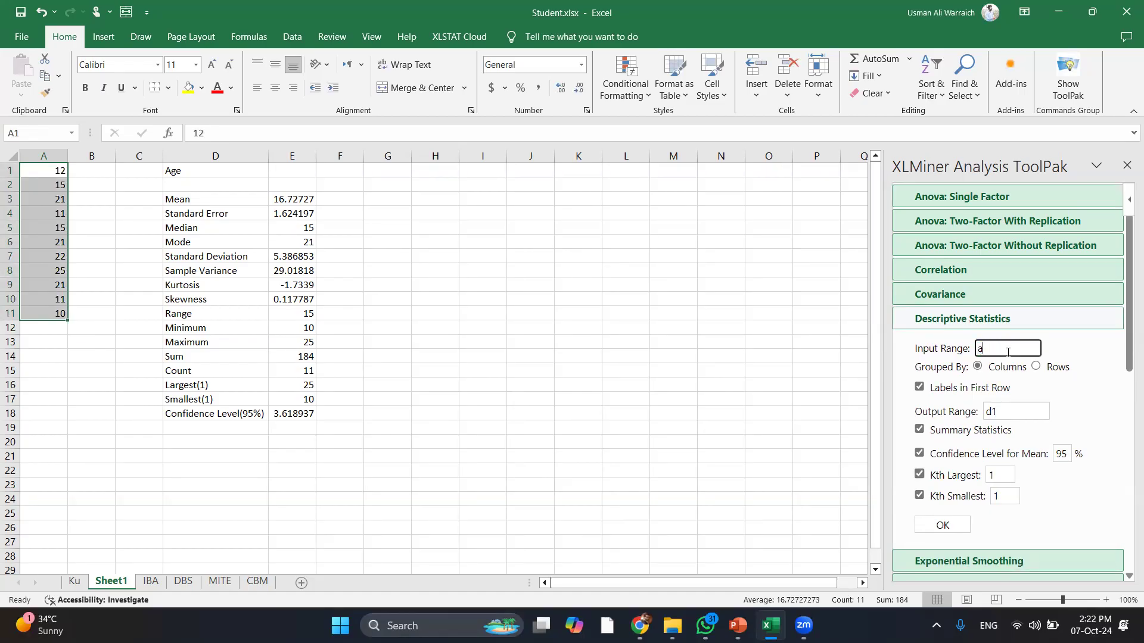
type("1:a11")
left_click(1014, 408)
key("BackSpace")
key("BackSpace")
type("k1")
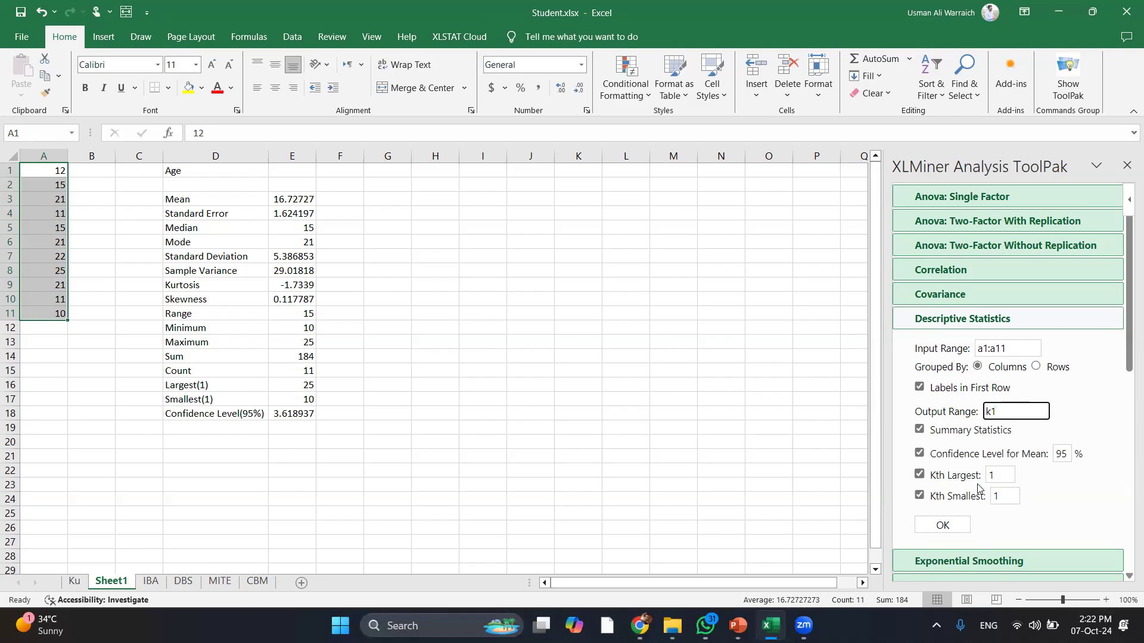
left_click(944, 524)
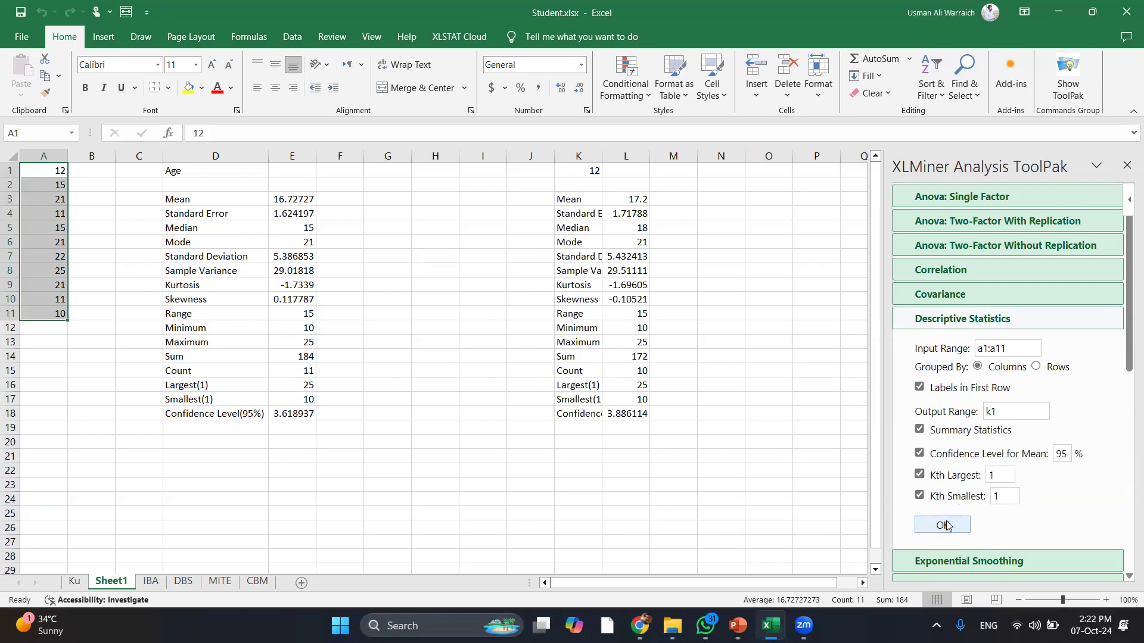
left_click(60, 172)
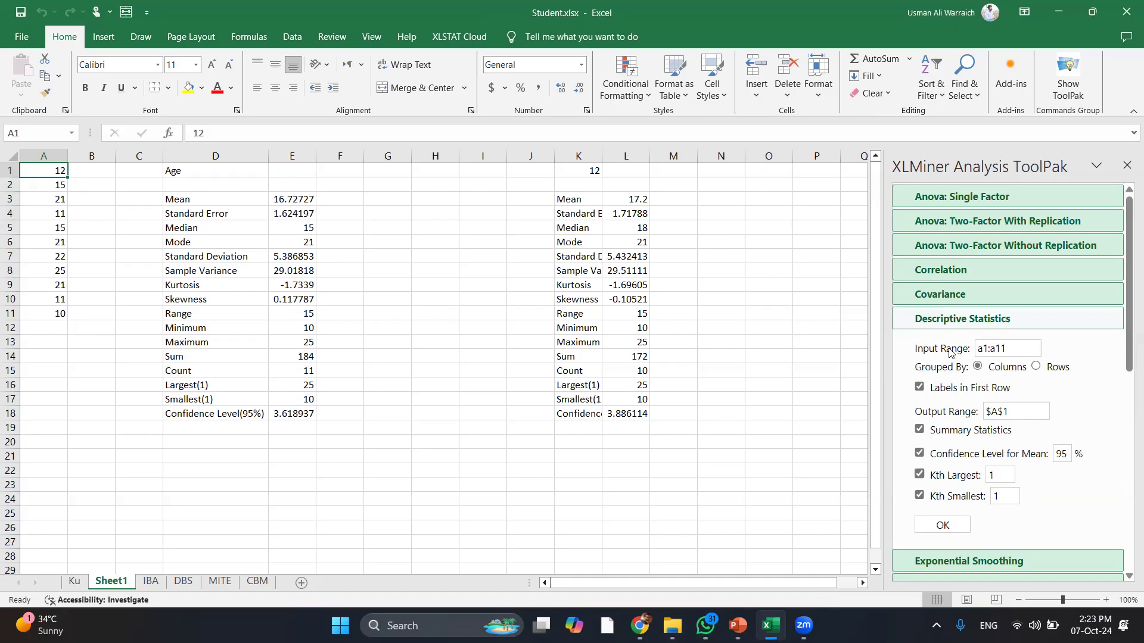
Rerun Descriptive Statistics into A1 with Labels in First Row unticked, then collapse the options
left_click(920, 388)
left_click(942, 525)
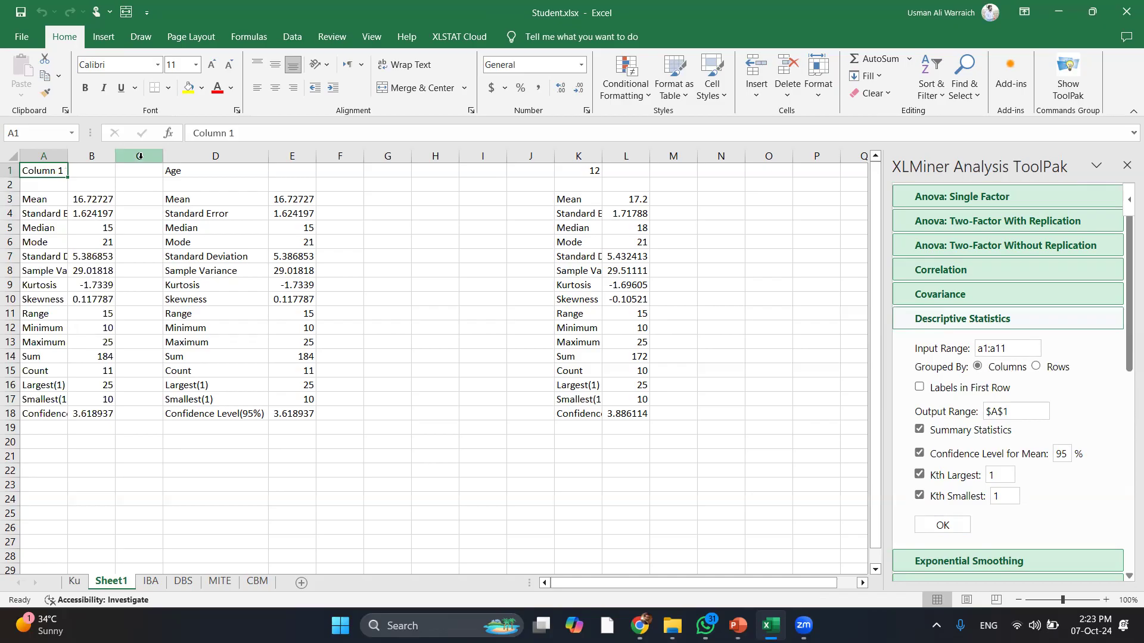
type("d1")
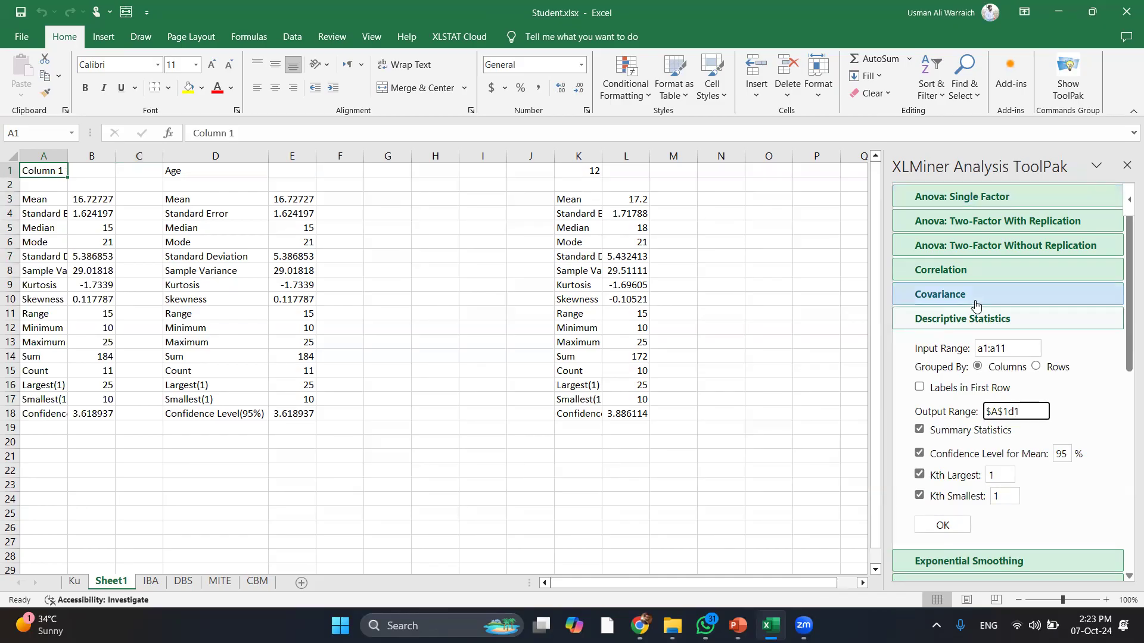
left_click(982, 324)
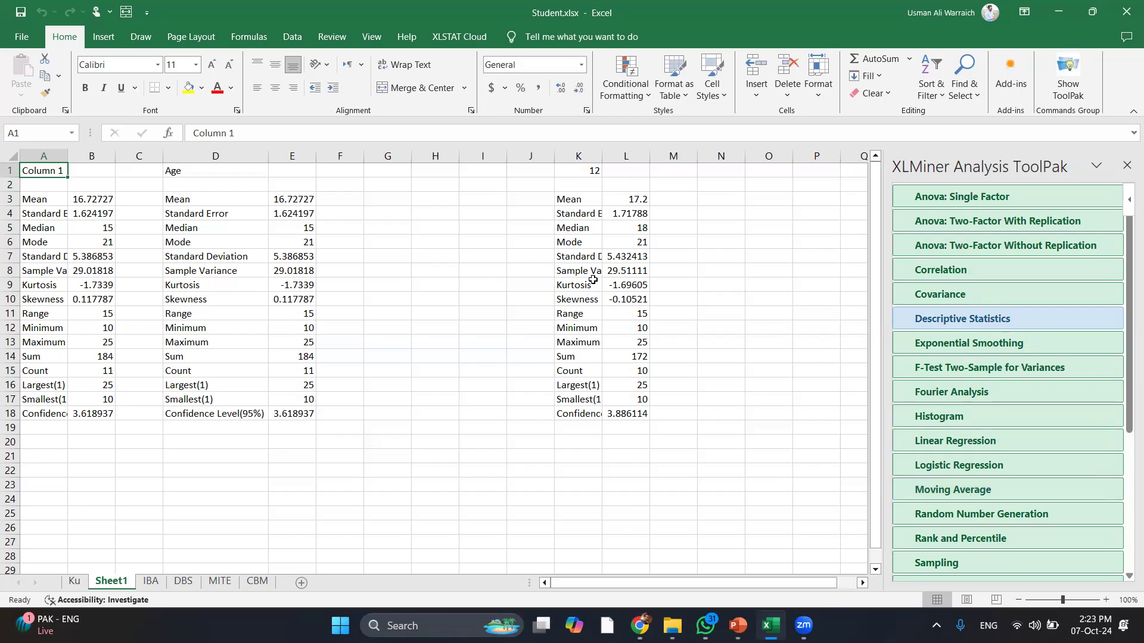
Start a formula with '=' in G3, toggling the XLSTAT Cloud tab and closing the ToolPak
left_click(391, 196)
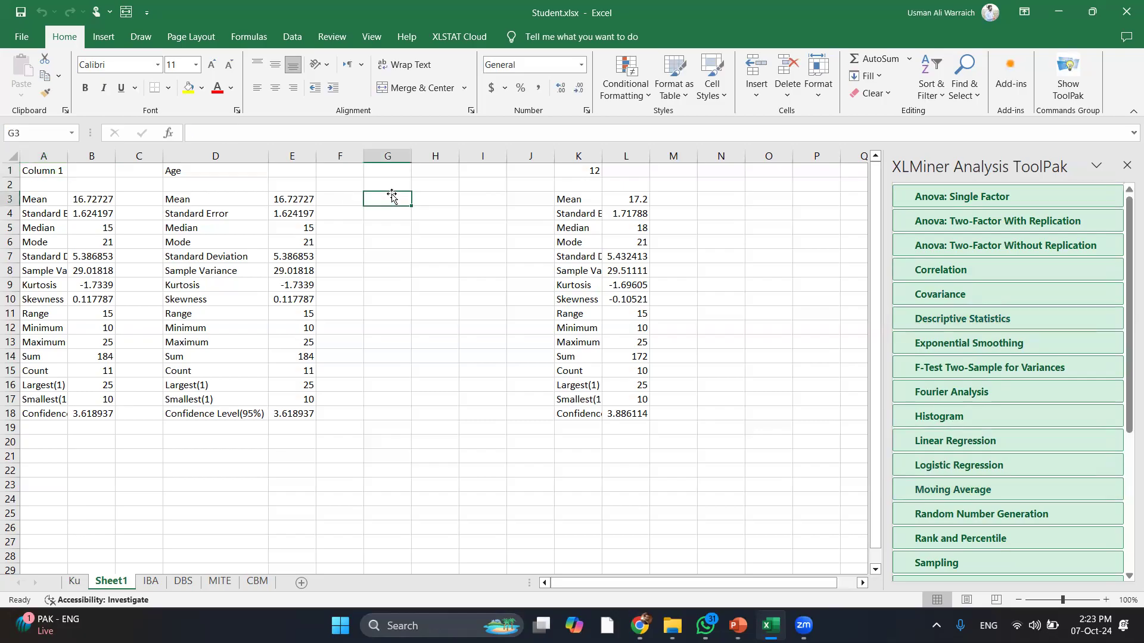
type("=")
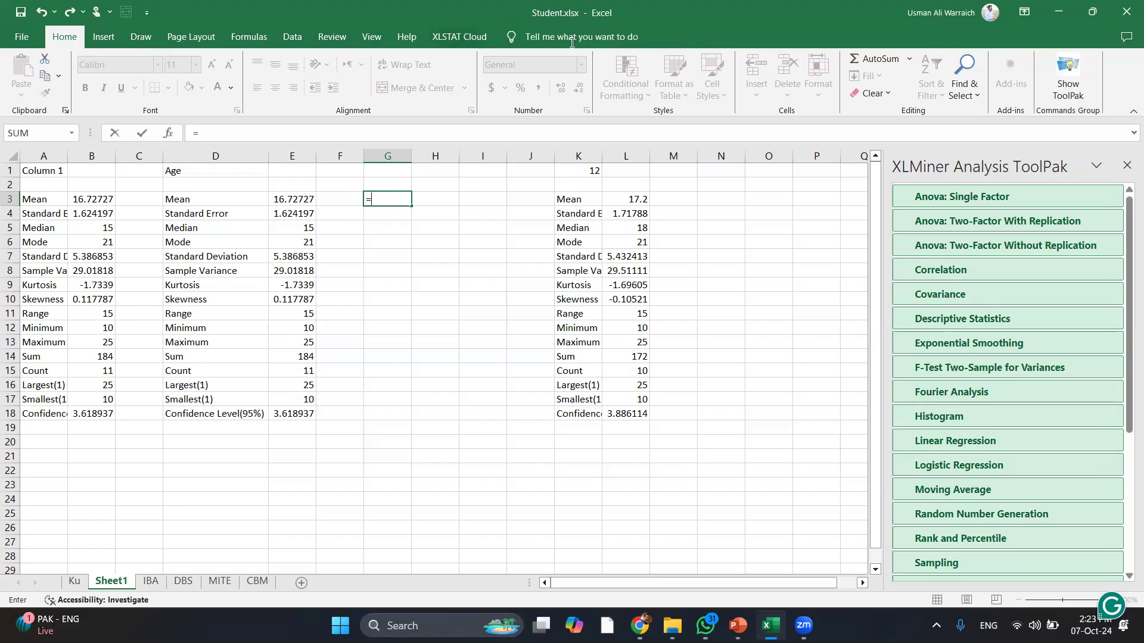
left_click(465, 38)
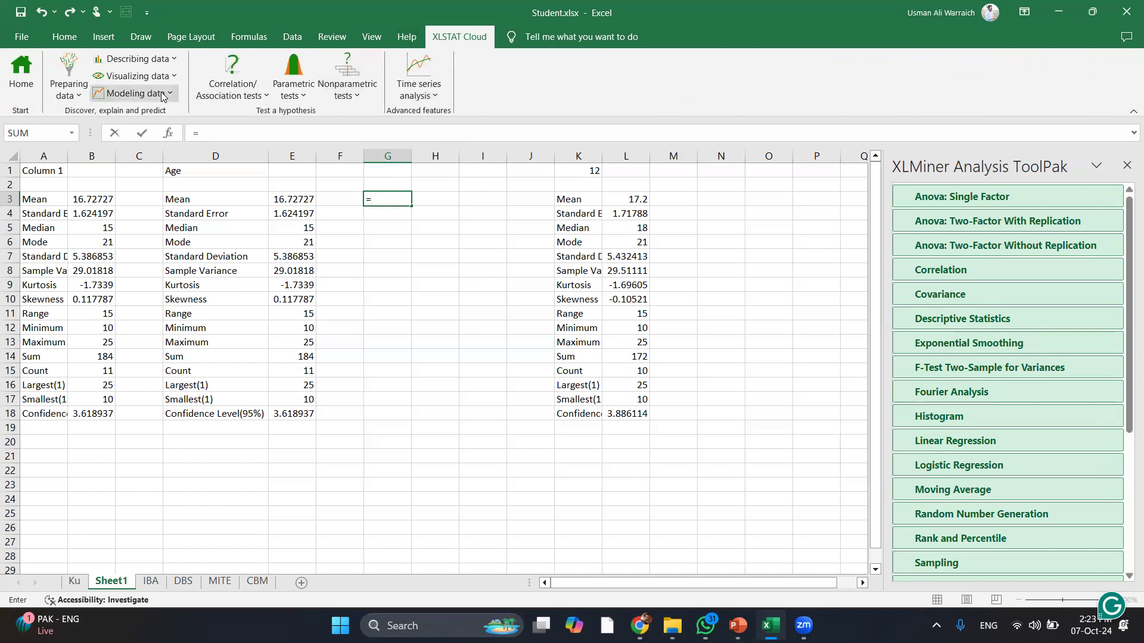
left_click(1125, 167)
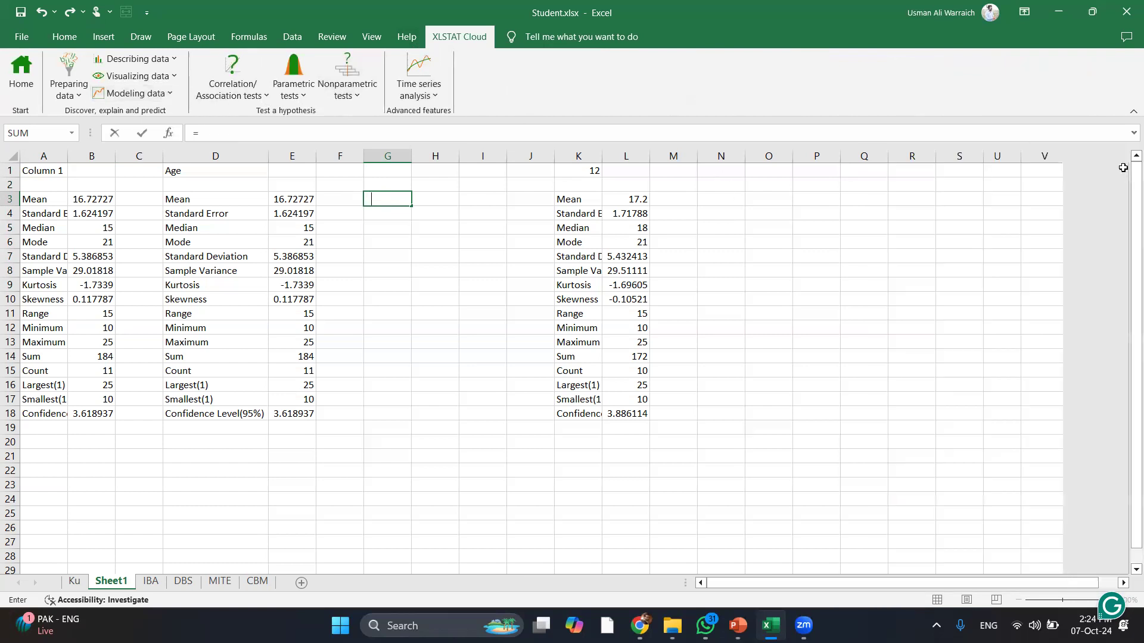
left_click(48, 37)
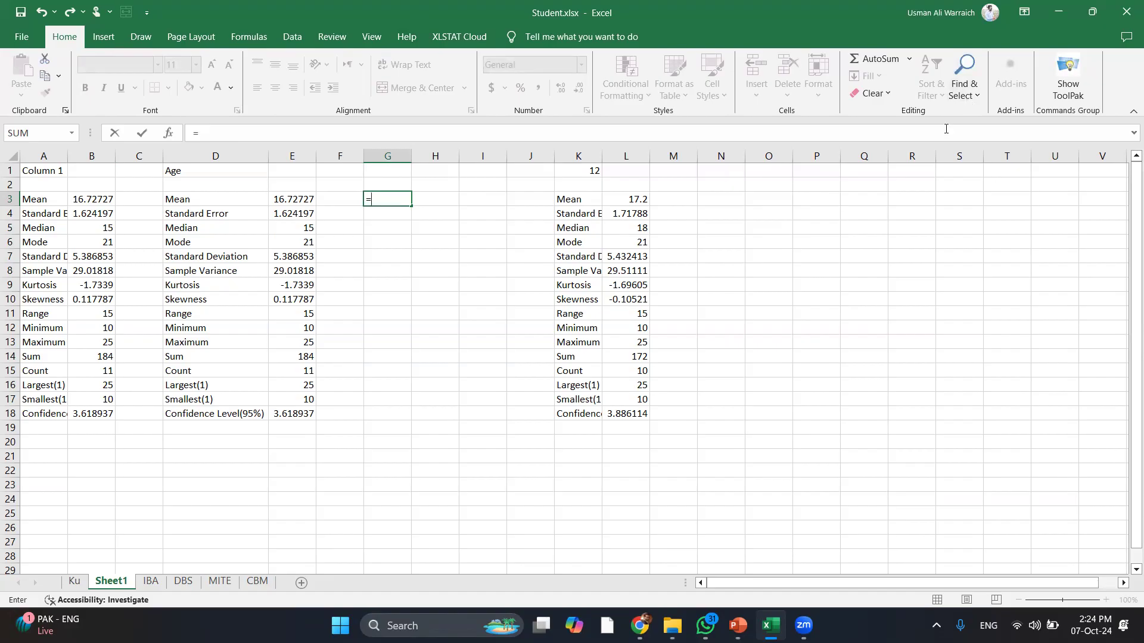
Point the G3 formula at R1, then J20, and finally the MITE sheet
left_click(911, 171)
left_click(1073, 88)
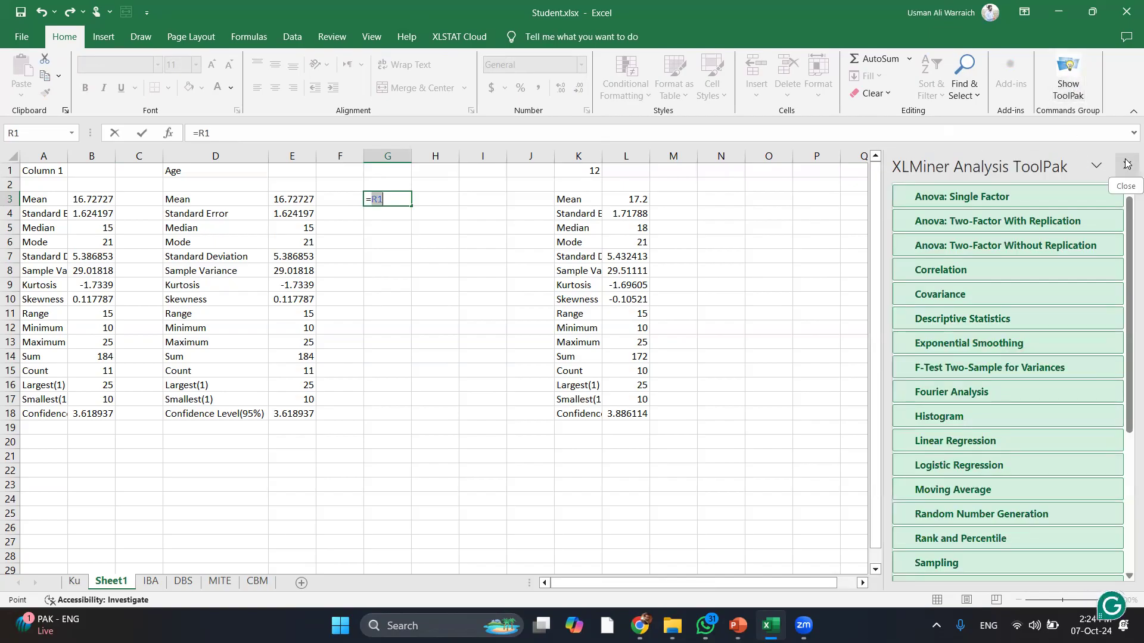
left_click(463, 36)
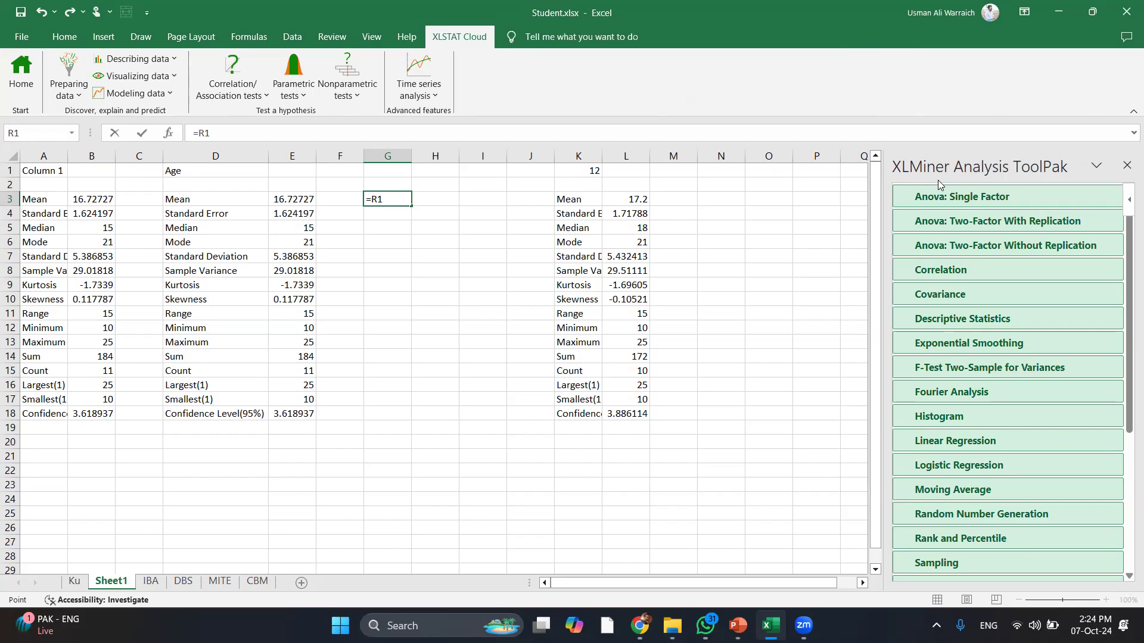
left_click(513, 440)
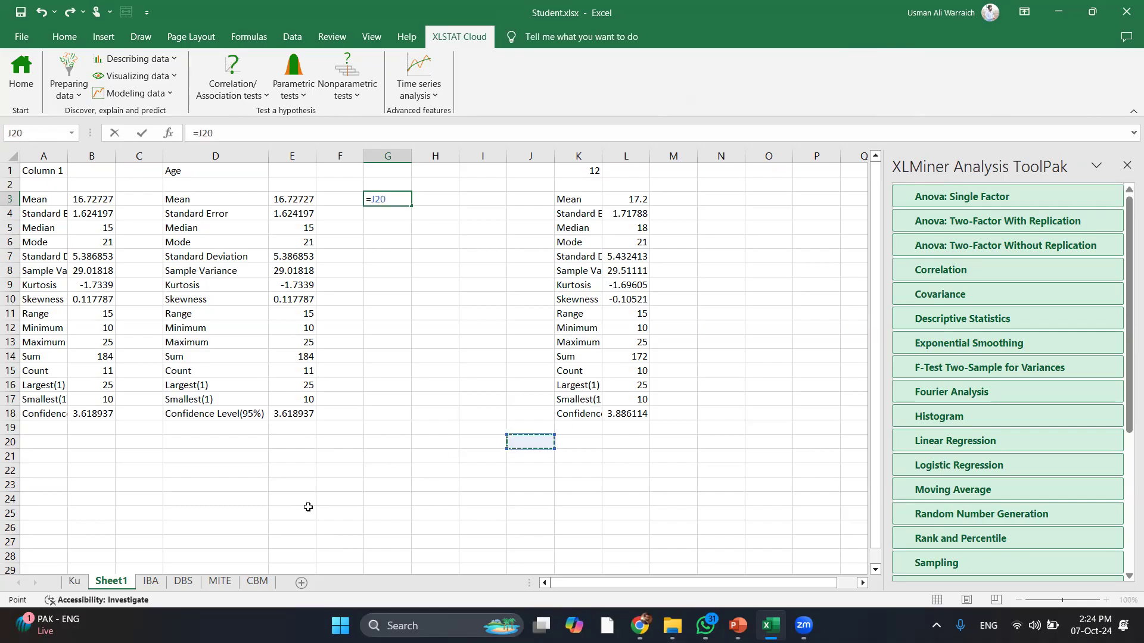
left_click(255, 583)
left_click(219, 583)
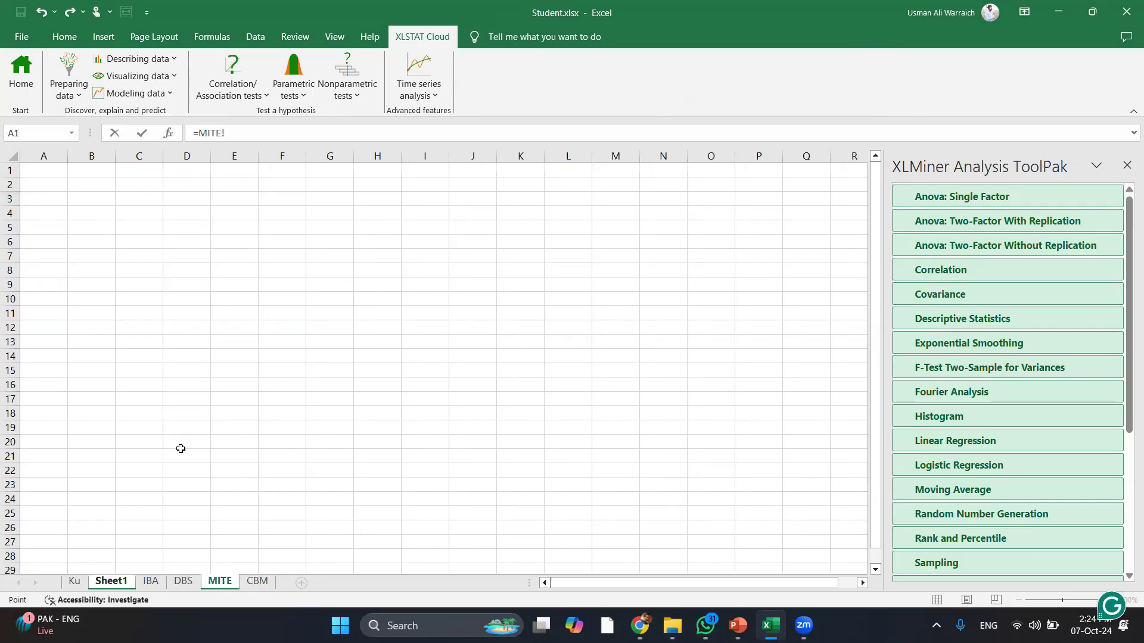
Cancel the MITE formula and switch to the CBM sheet
left_click(40, 178)
key("Return")
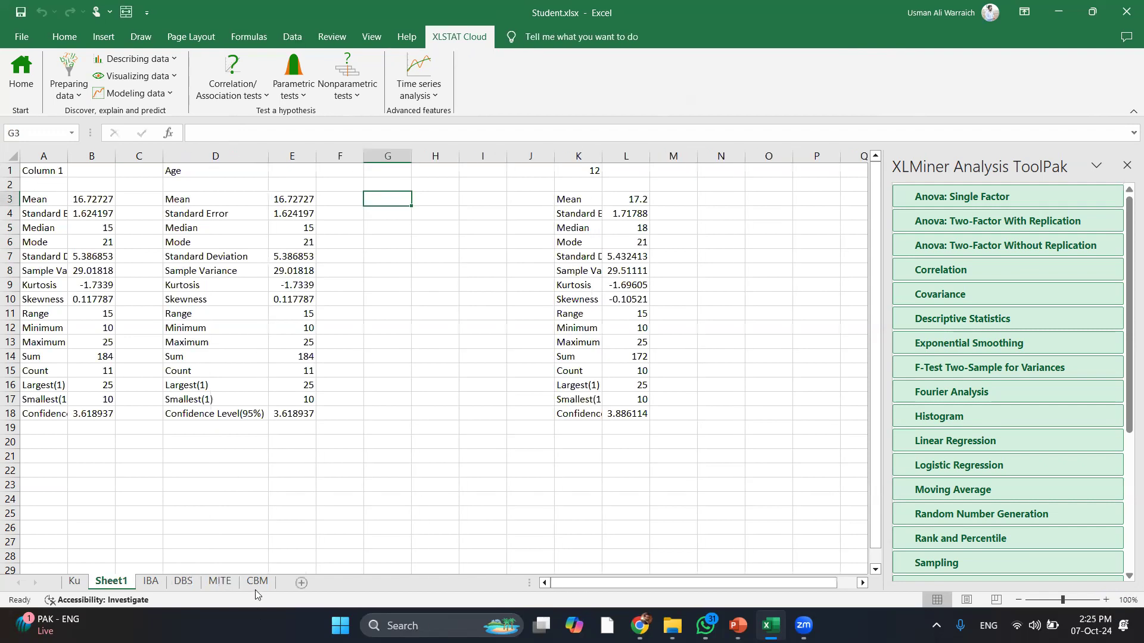
left_click(254, 588)
Type twenty-one small counts, mostly 2s, 4s and 5s, down A1:A21
key("Up")
type("2")
key("Return")
type("5")
key("Return")
type("4")
key("Return")
type("1")
key("Return")
type("2 2 2 2 2 2 24 4 4 4 4 4 5 5 5 5 5")
key("Return")
Correct the mistaken 24 in A11 to 6
key("Up")
key("Up")
key("Up")
key("Up")
key("Up")
key("Up")
key("Up")
key("Up")
key("Up")
key("Up")
key("Up")
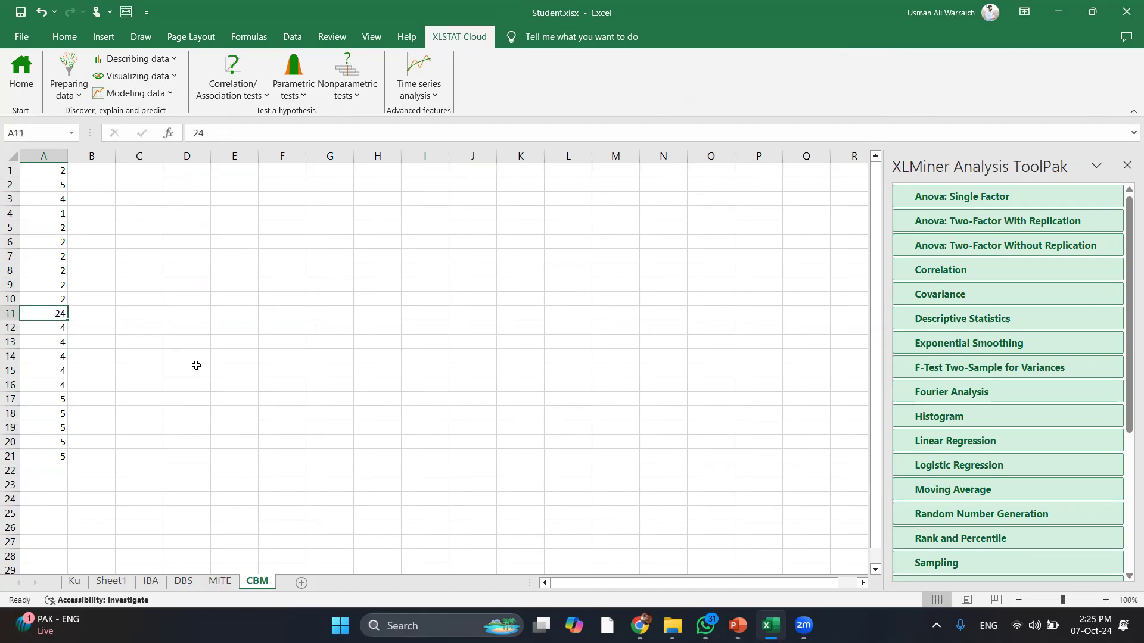
key("BackSpace")
type("6")
key("Return")
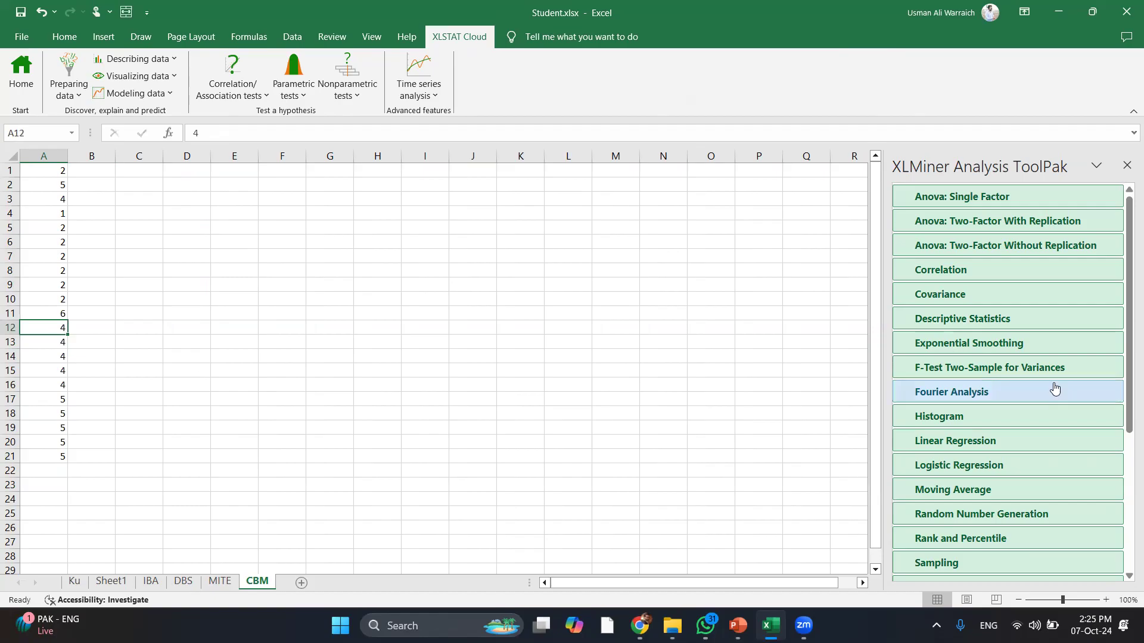
Run Histogram on A1:A21 with Cumulative Percentage, Chart Output and Pareto, outputting to D1
left_click(983, 426)
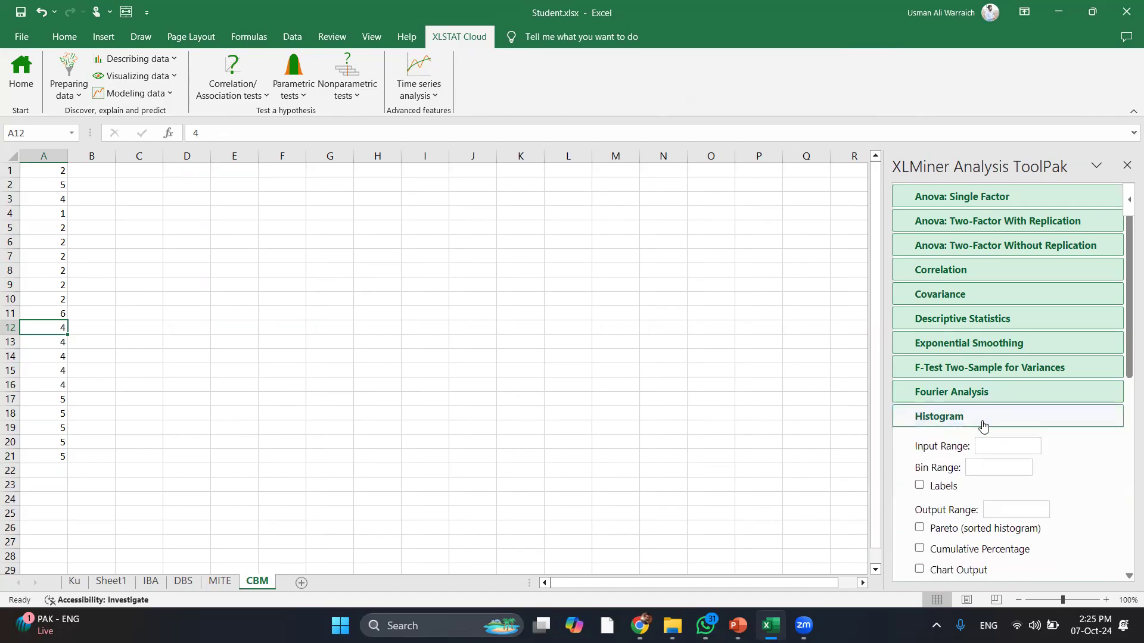
left_click(993, 443)
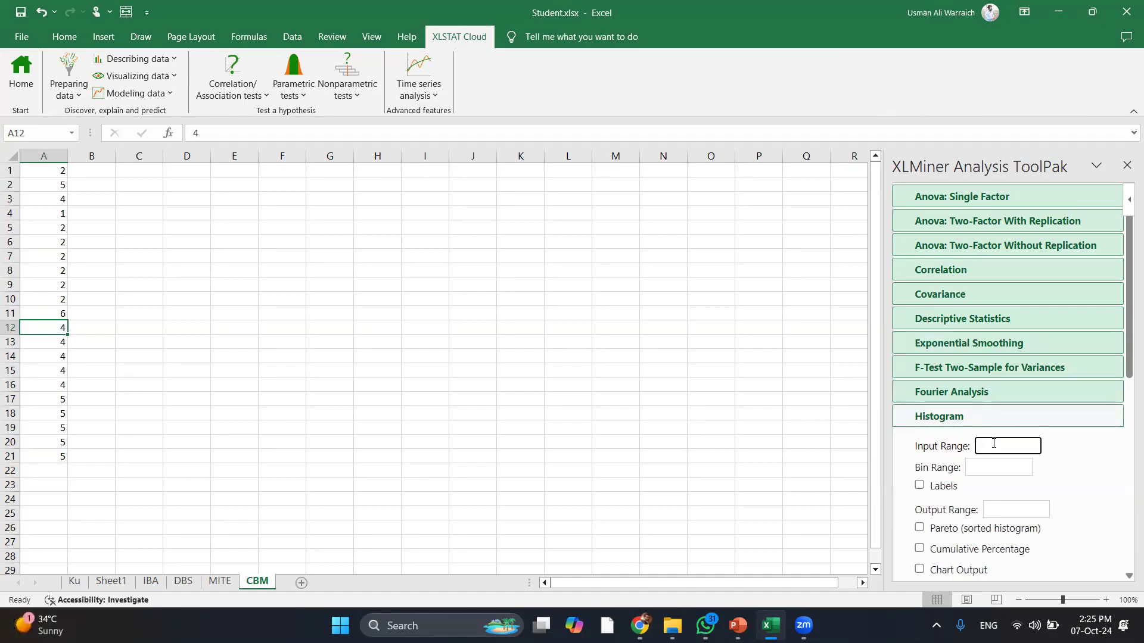
type("a1:a21")
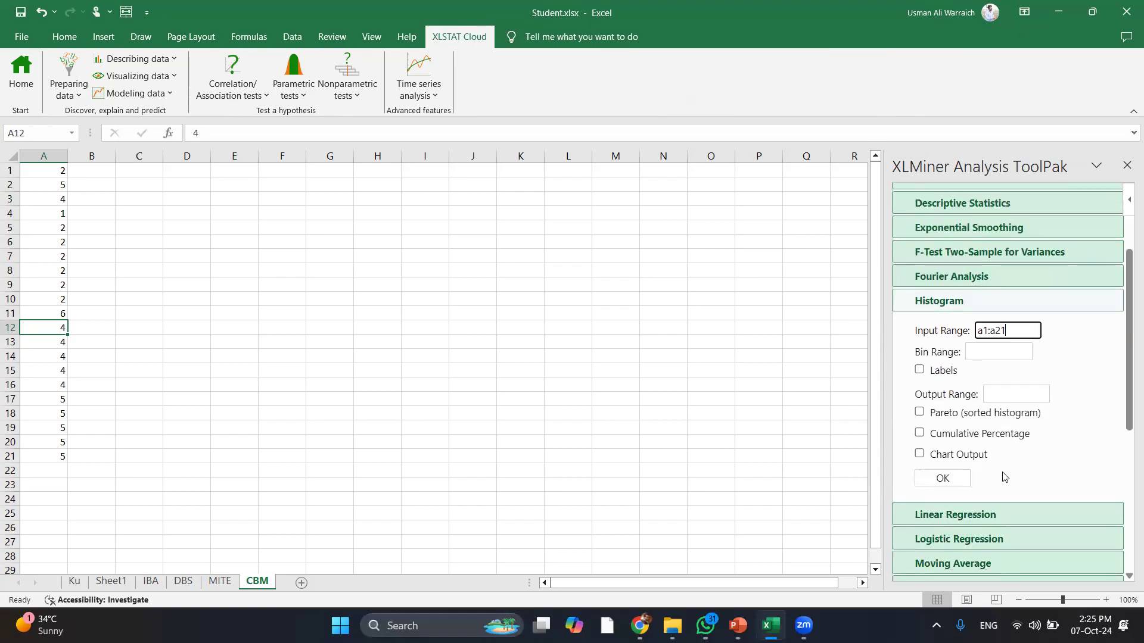
left_click(920, 434)
left_click(920, 454)
left_click(919, 412)
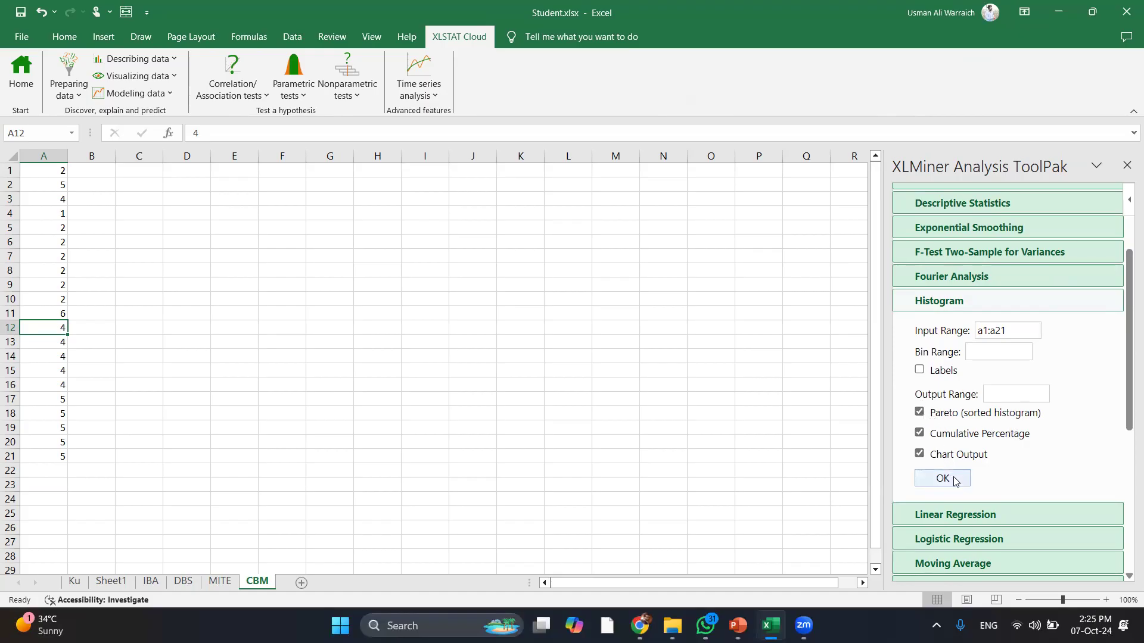
left_click(996, 393)
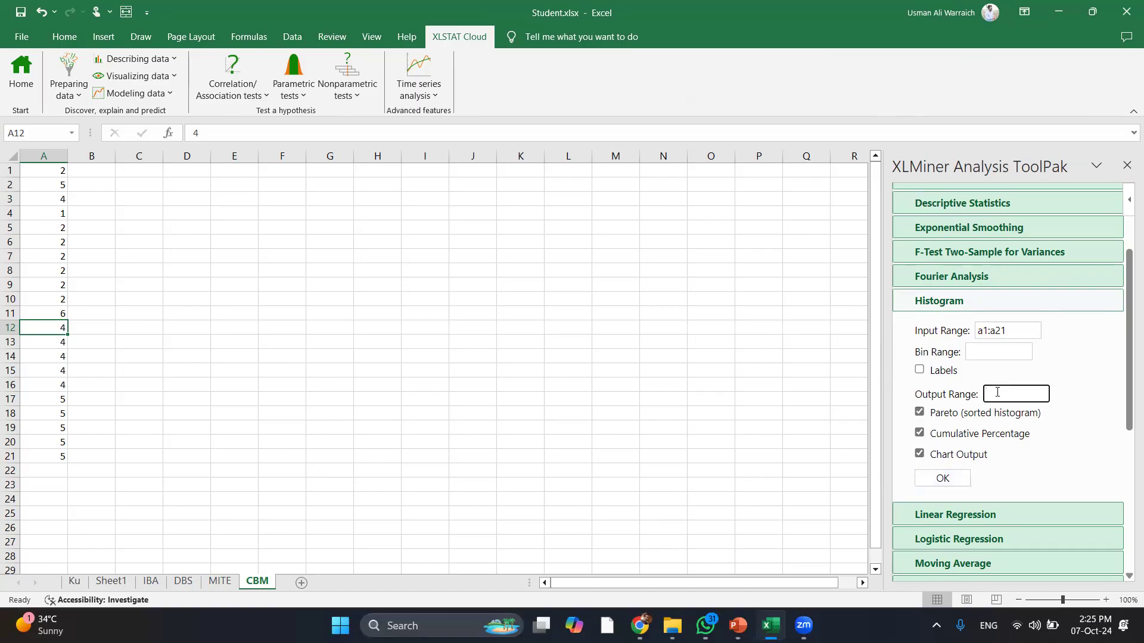
type("d1")
left_click(944, 481)
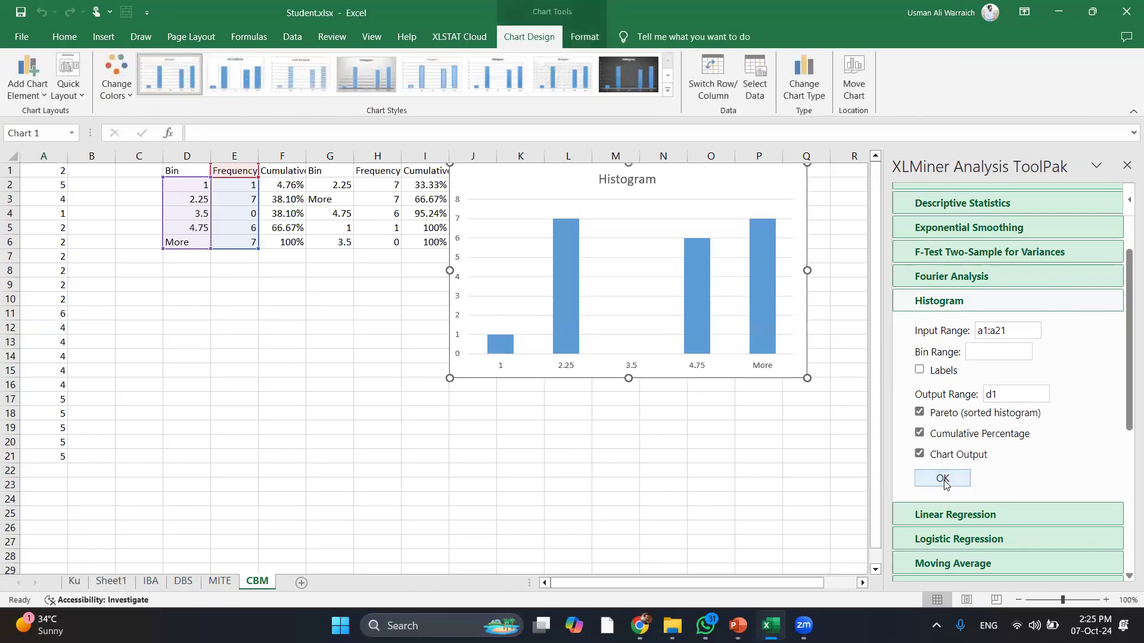
left_click(226, 301)
key("Up")
key("Up")
key("Up")
key("Up")
key("Up")
key("Up")
key("Up")
key("Up")
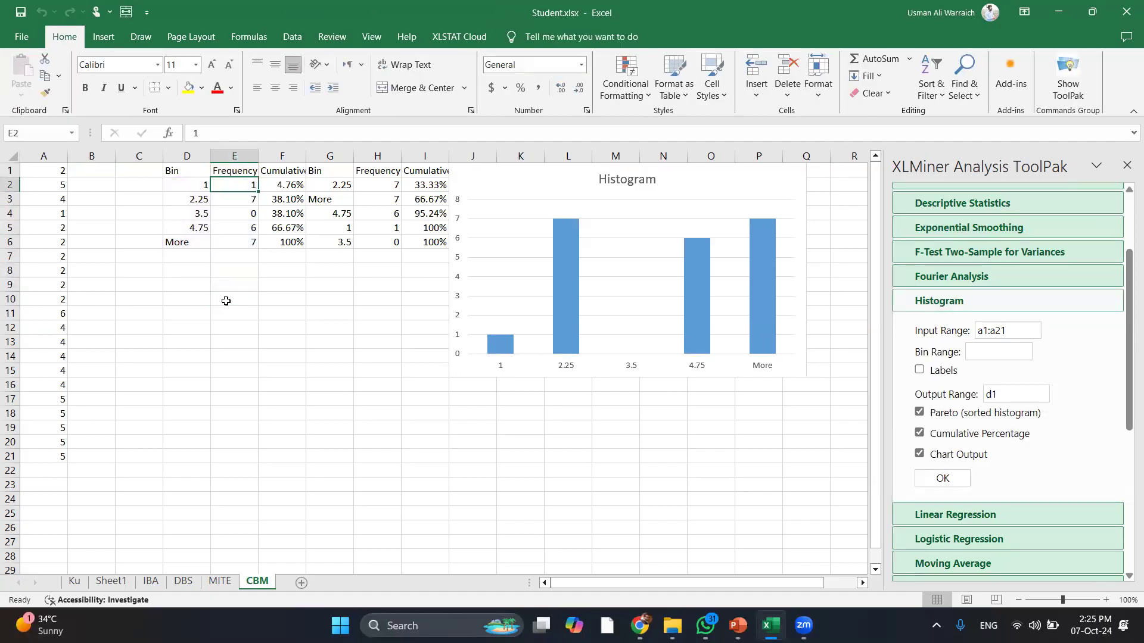
key("Down")
key("Down")
key("Right")
key("Up")
key("Right")
key("Up")
key("Right")
key("Right")
key("Left")
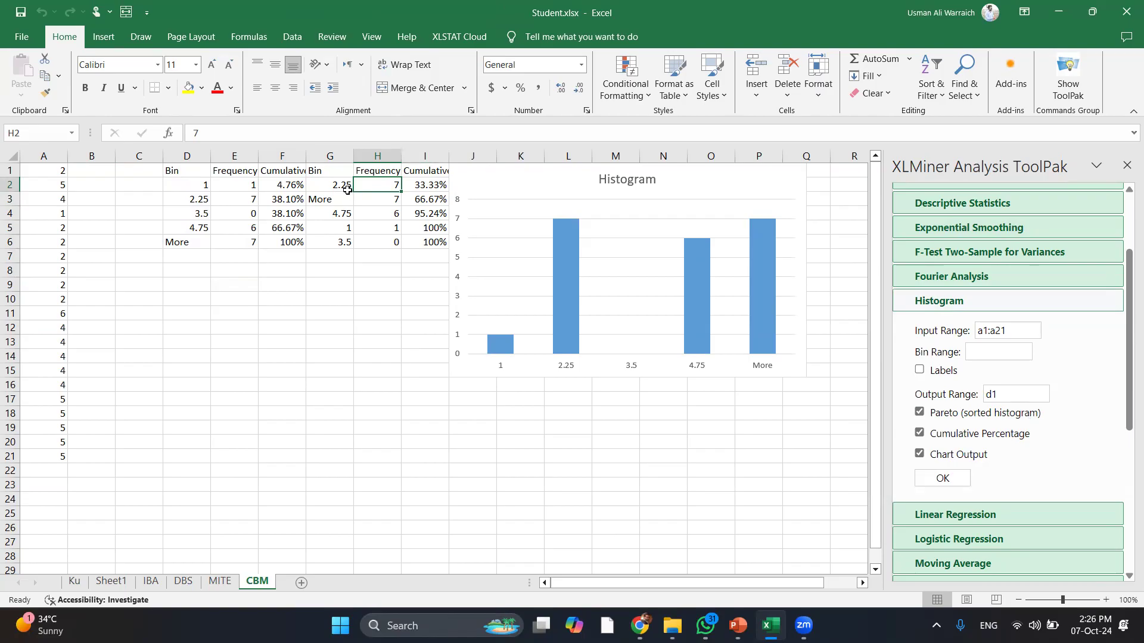
mouse_move(705, 256)
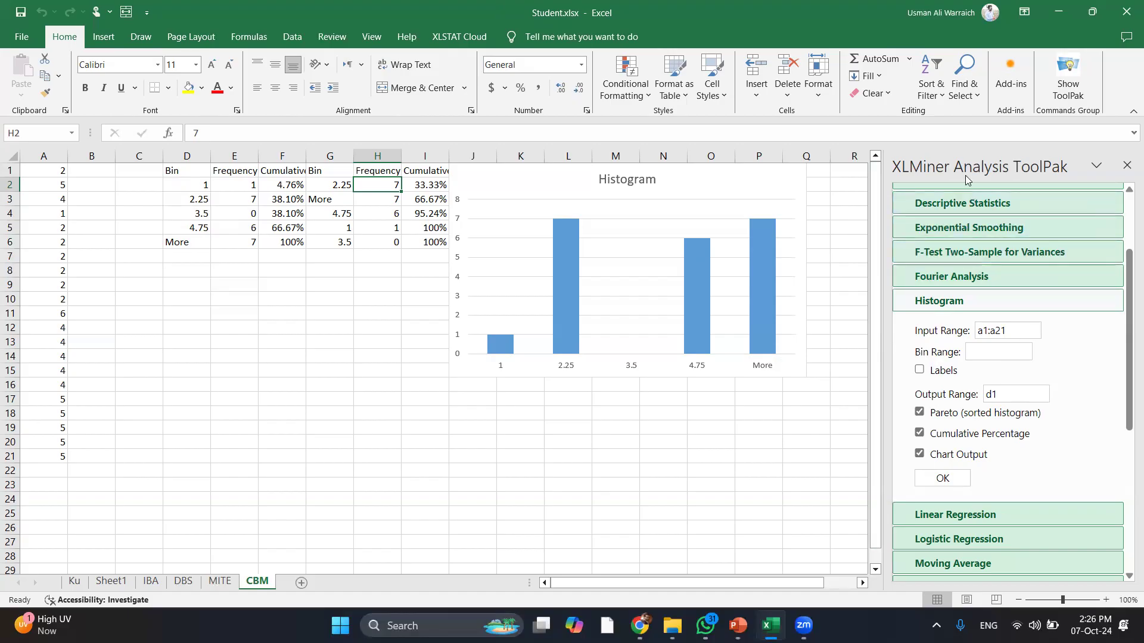
Close the XLMiner Analysis ToolPak pane and dismiss the Zoom window previews
left_click(1126, 163)
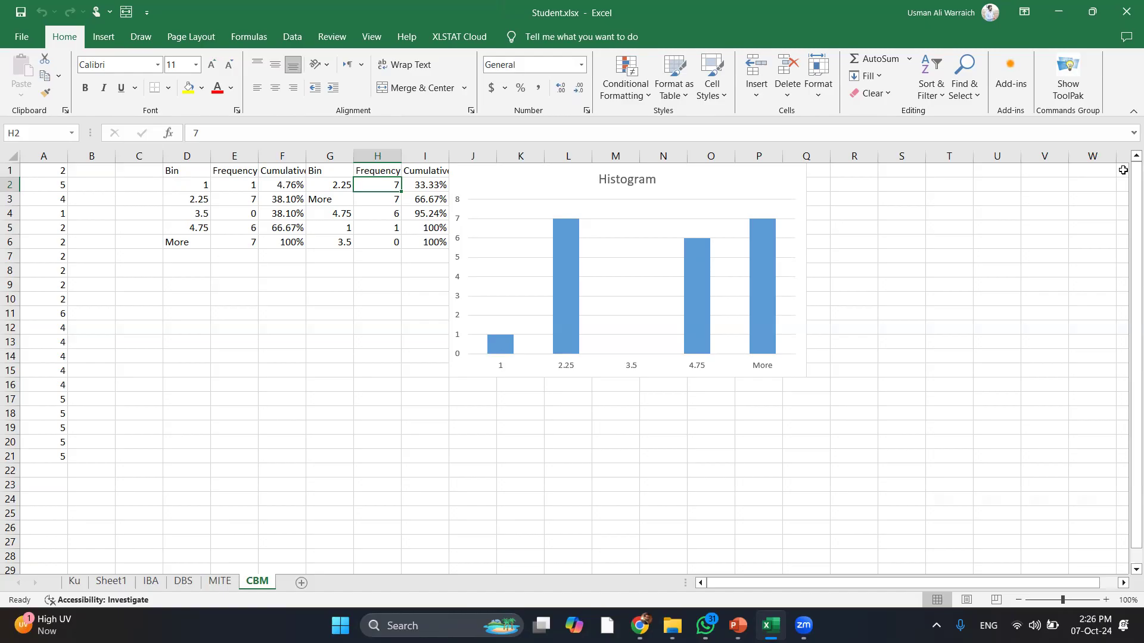
left_click(803, 626)
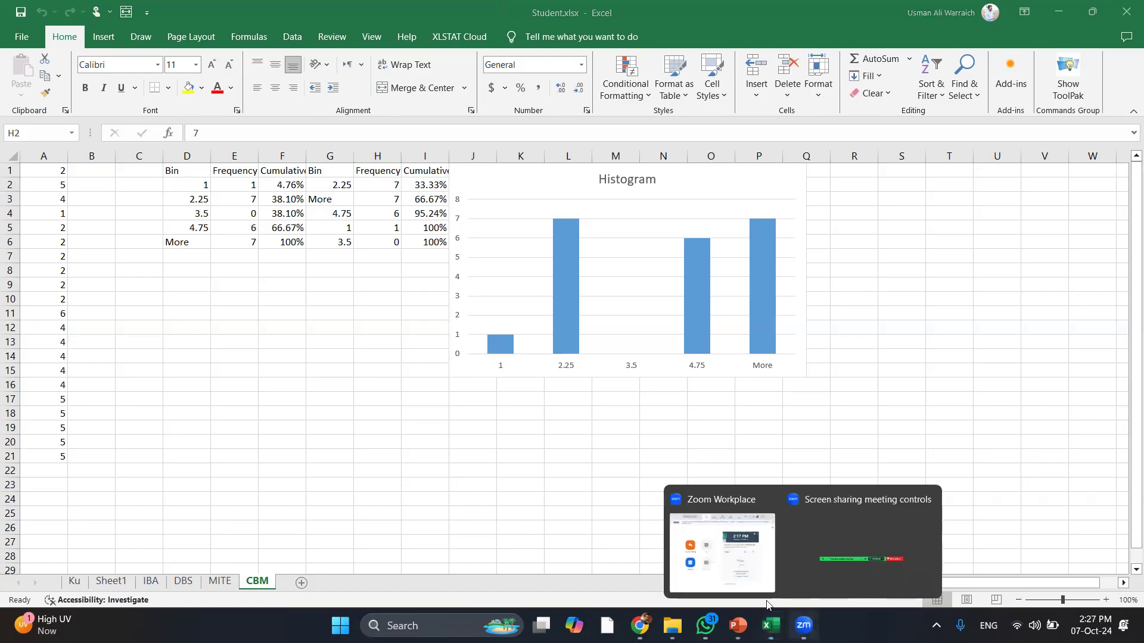
left_click(703, 568)
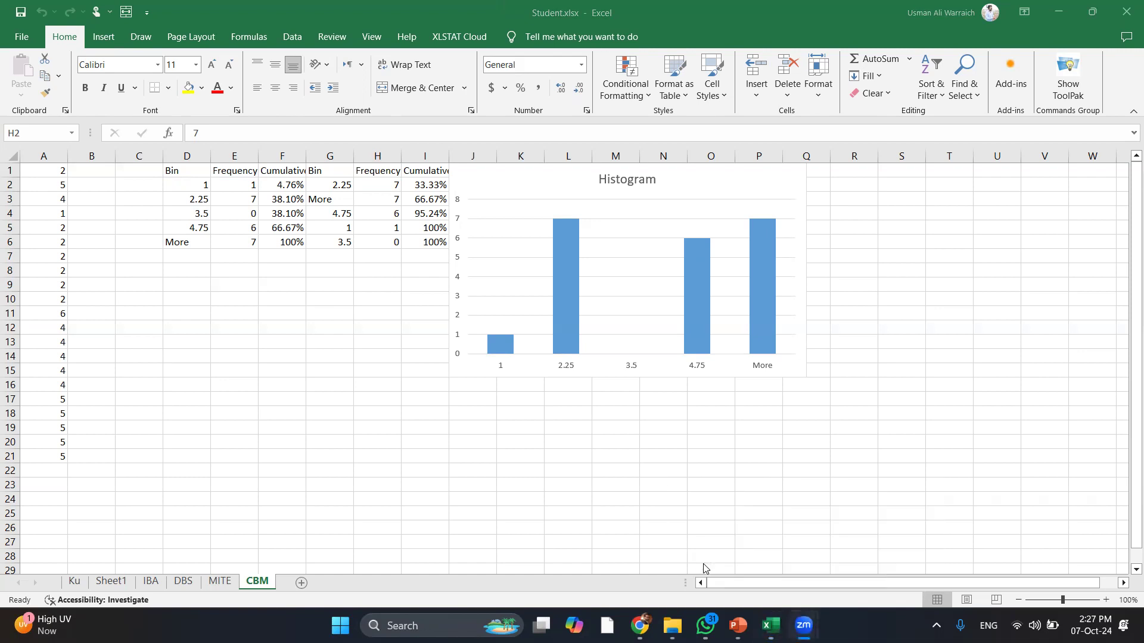